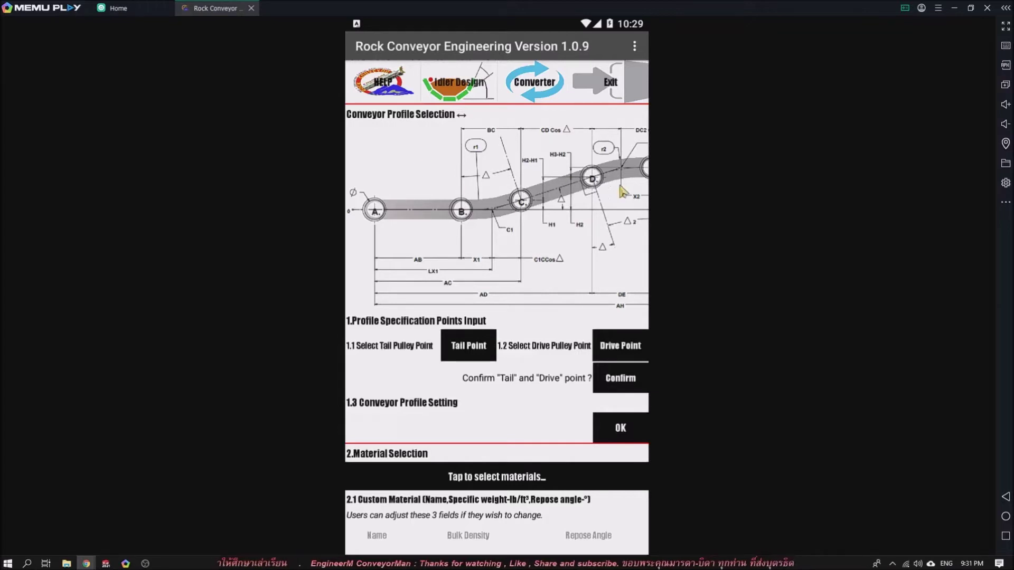
# Pan the conveyor profile diagram sideways and back.
pyautogui.moveTo(571, 185); pyautogui.dragTo(659, 199)
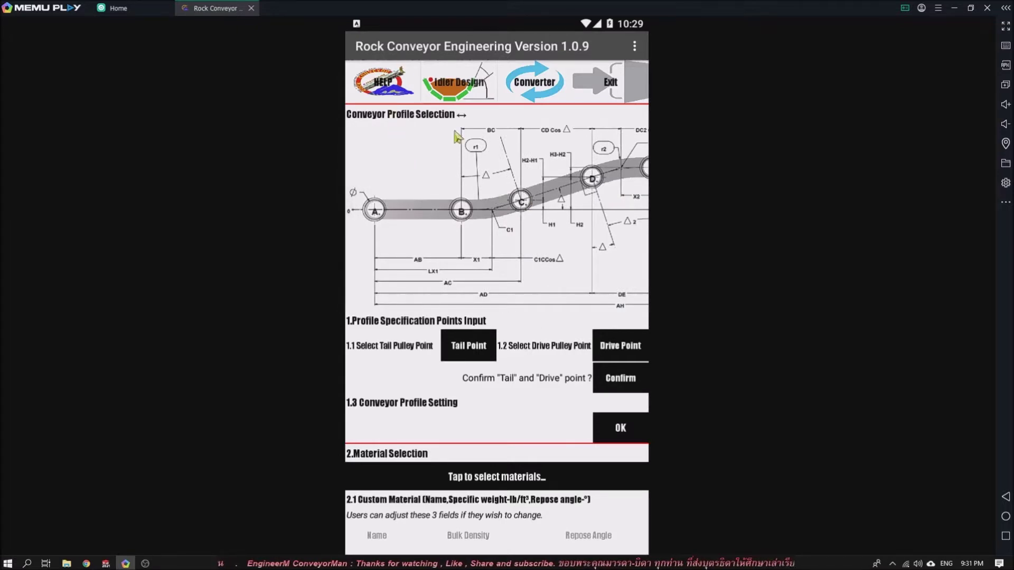
pyautogui.moveTo(634, 187); pyautogui.dragTo(449, 194)
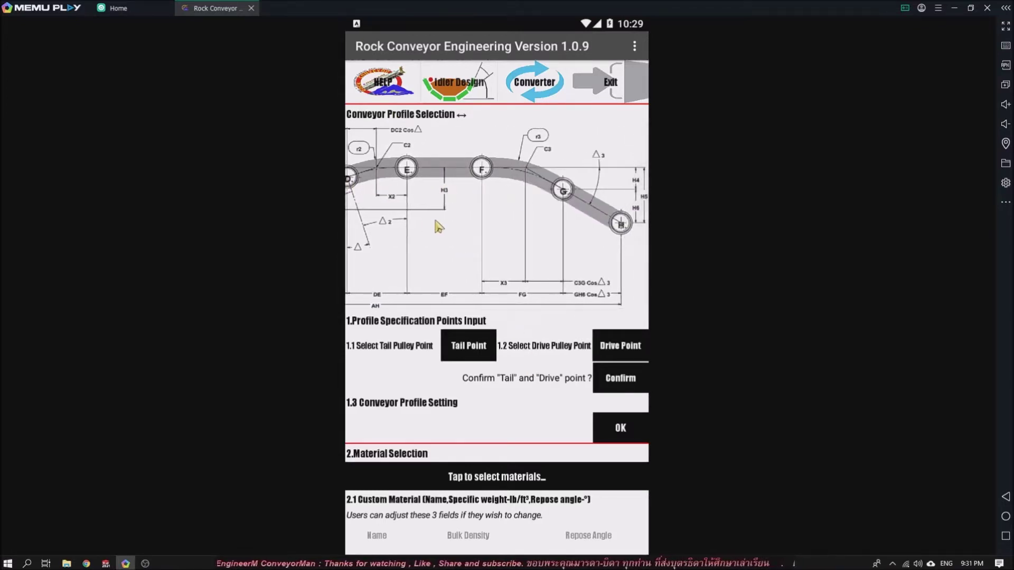
pyautogui.hscroll(-10, 437, 226)
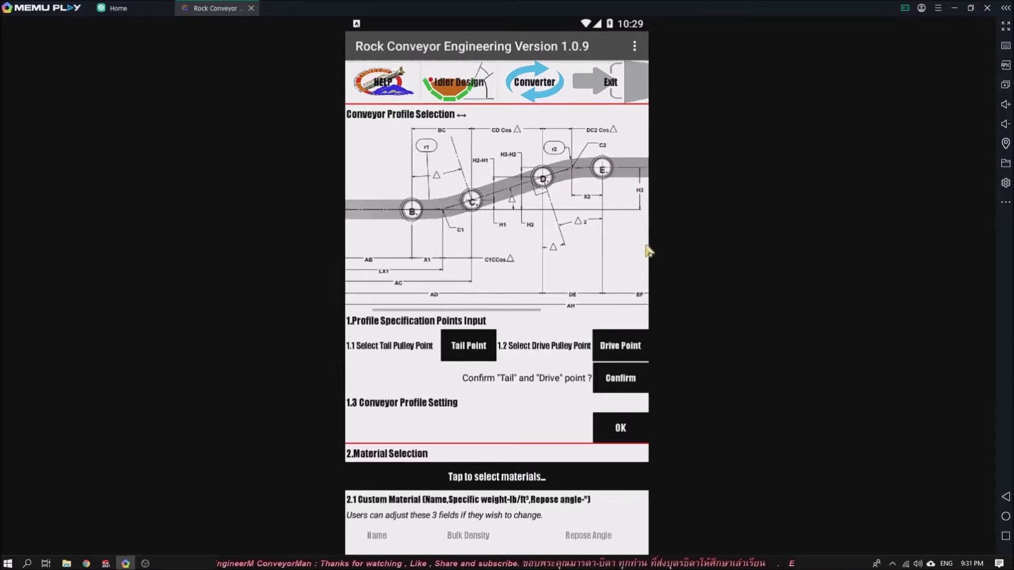
# Read the User Guide through to its end, then return to the main design page.
pyautogui.click(386, 93)
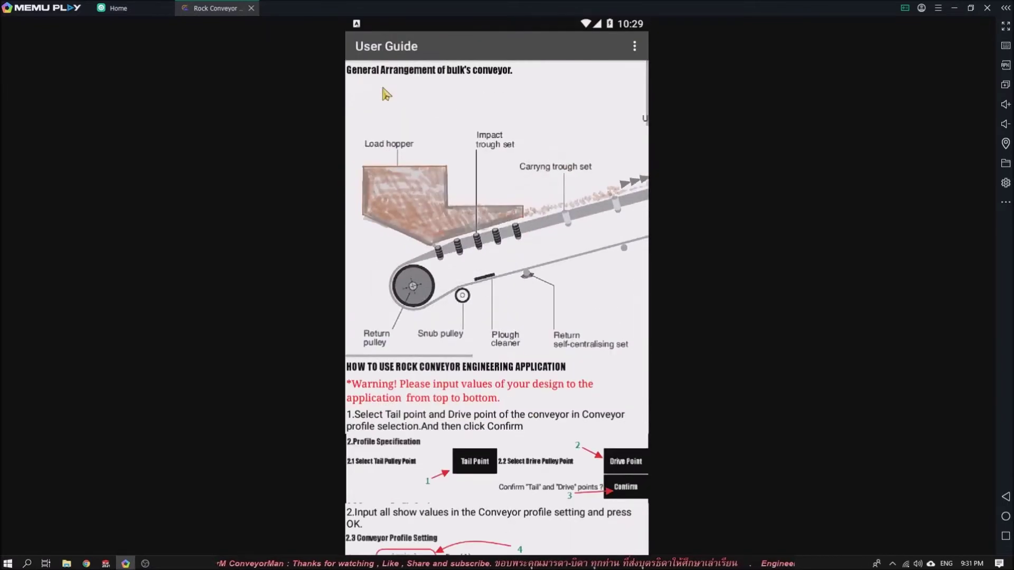
pyautogui.hscroll(5, 611, 243)
pyautogui.hscroll(-3, 581, 246)
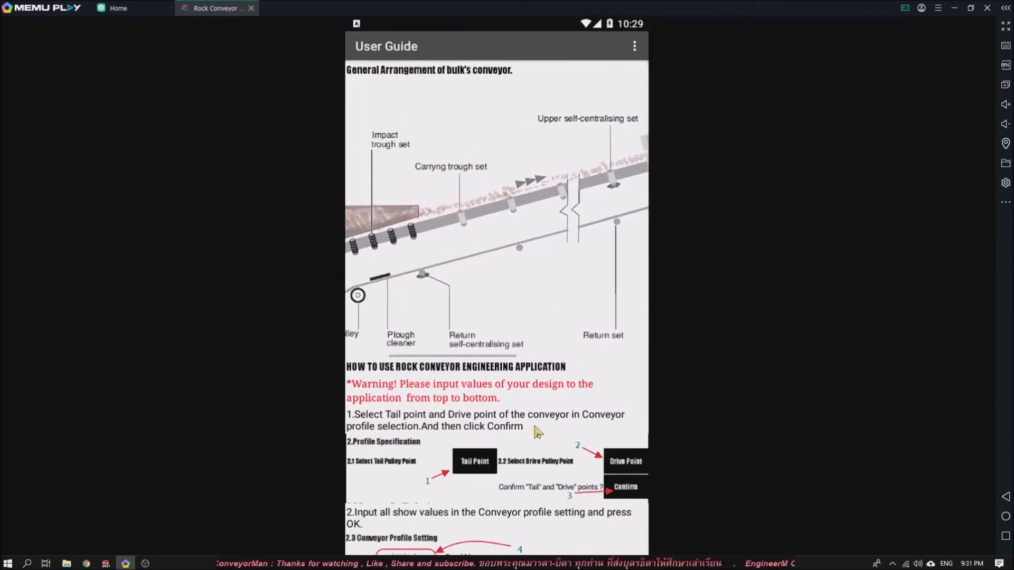
pyautogui.scroll(-5, 560, 249)
pyautogui.scroll(-20, 560, 248)
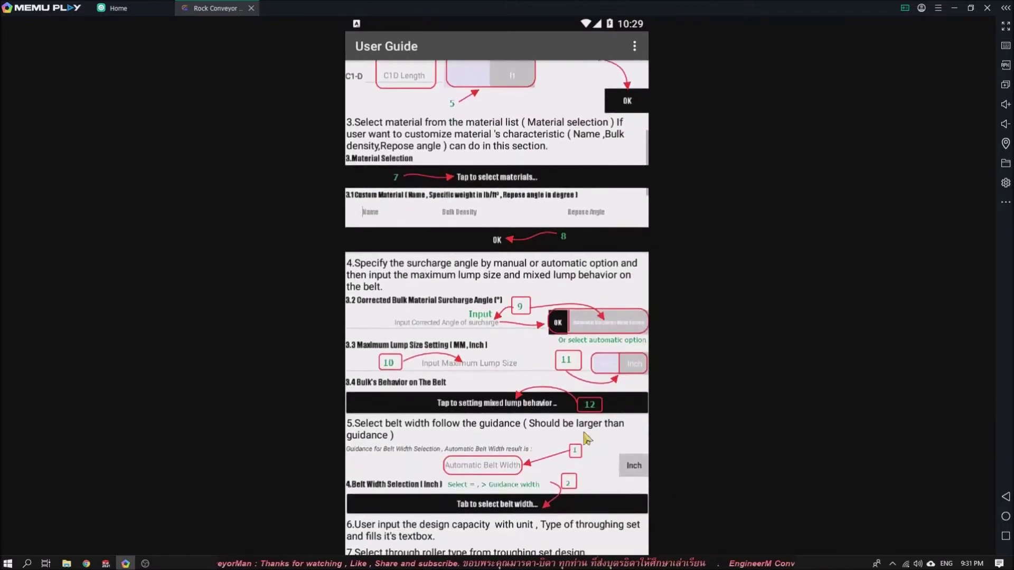
pyautogui.scroll(-20, 585, 112)
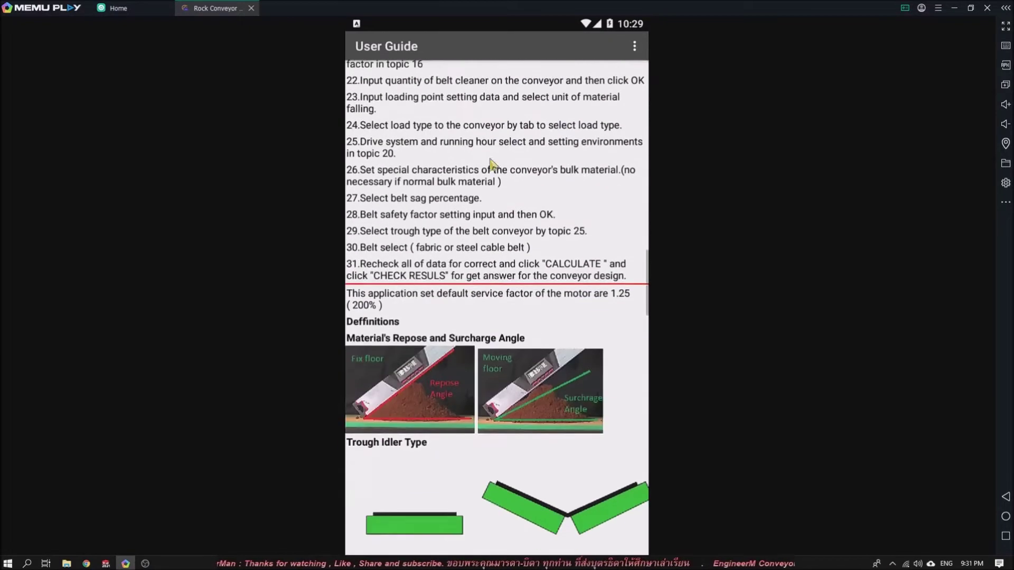
pyautogui.scroll(-20, 505, 282)
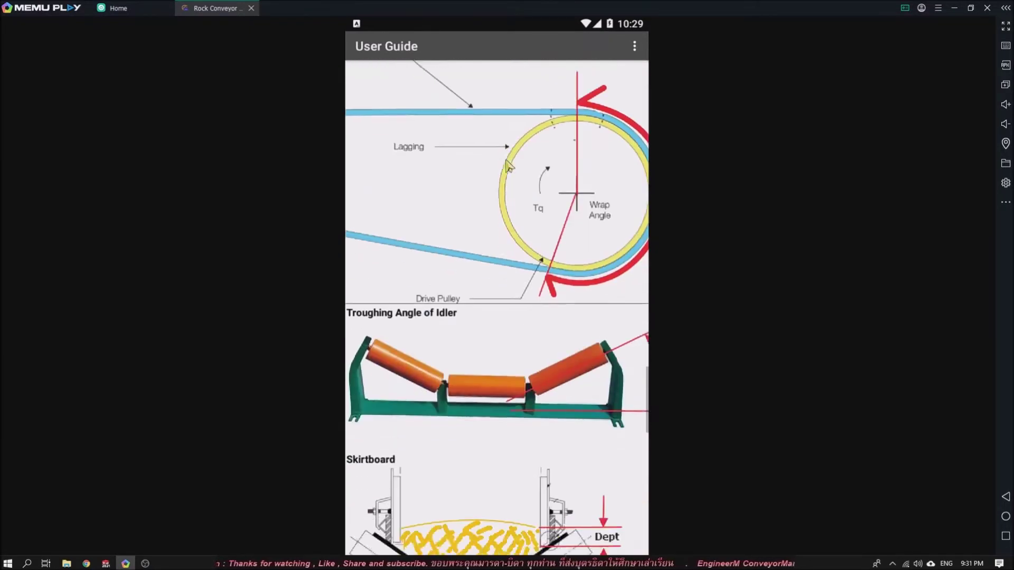
pyautogui.scroll(-10, 520, 305)
pyautogui.scroll(20, 520, 306)
pyautogui.scroll(-20, 565, 291)
pyautogui.scroll(-20, 564, 290)
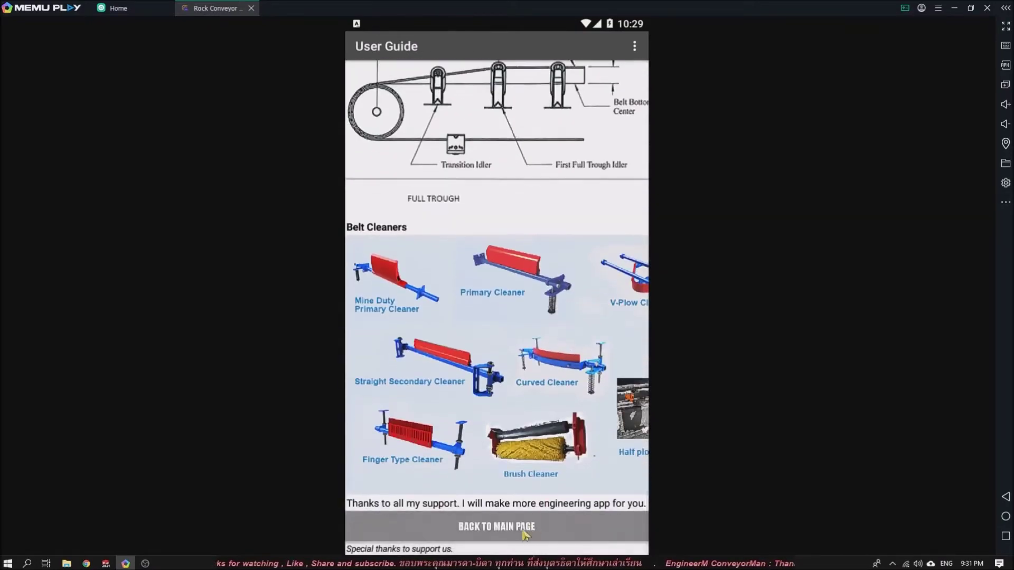
pyautogui.click(517, 536)
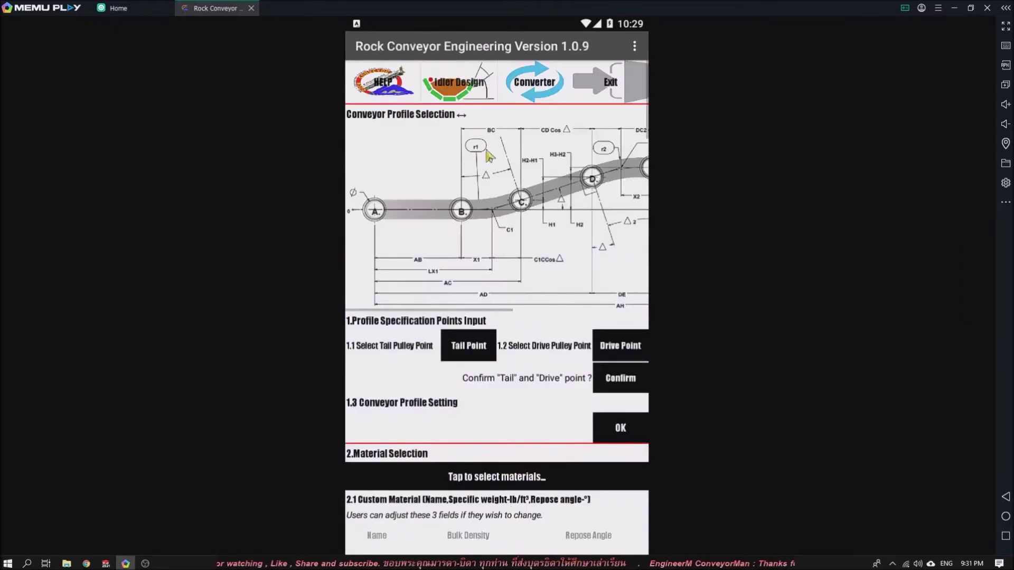
pyautogui.click(460, 94)
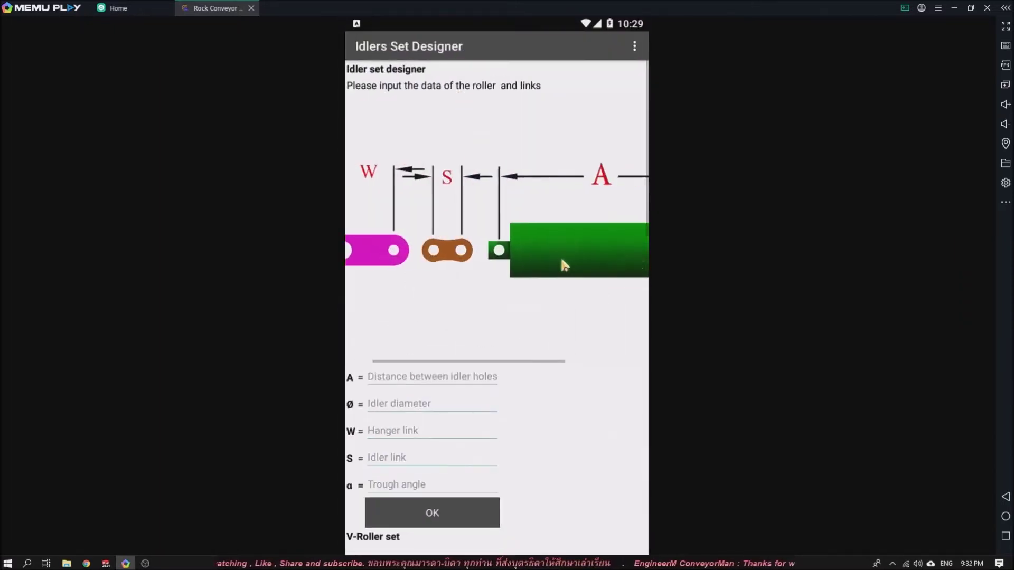
pyautogui.scroll(-6, 588, 363)
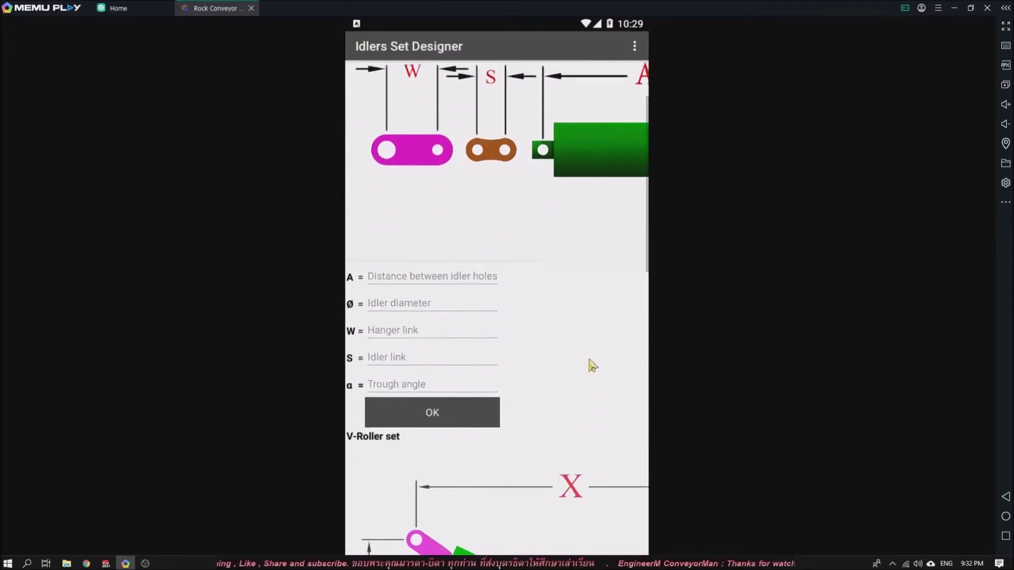
pyautogui.scroll(-1, 534, 249)
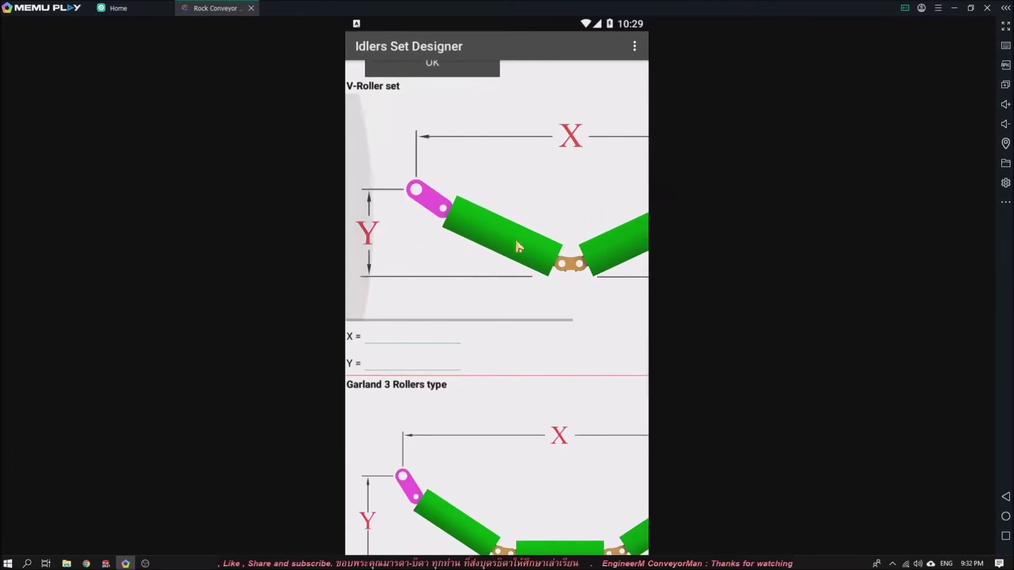
pyautogui.scroll(-5, 544, 218)
pyautogui.scroll(-2, 502, 184)
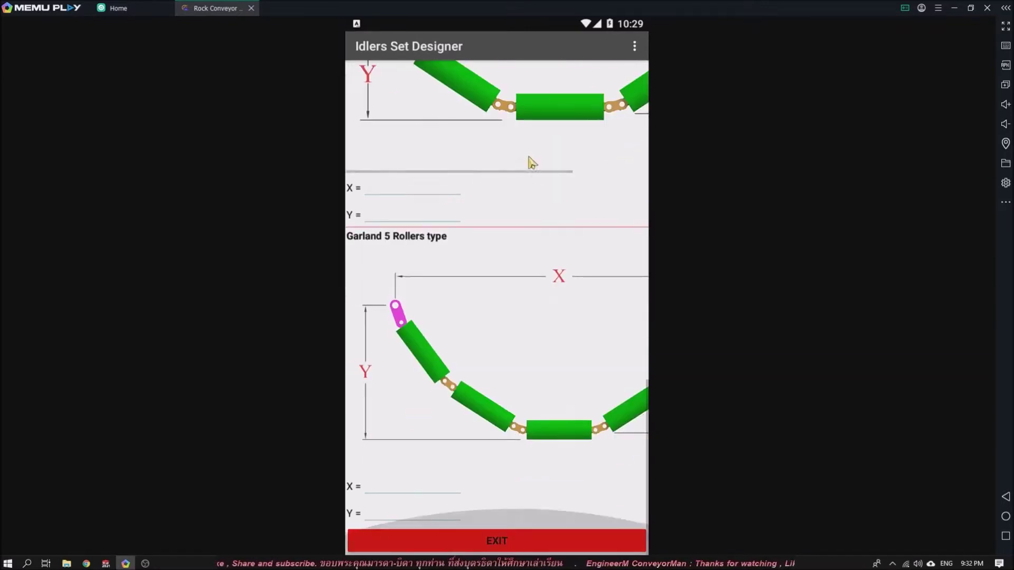
pyautogui.scroll(3, 497, 395)
pyautogui.scroll(-1, 564, 516)
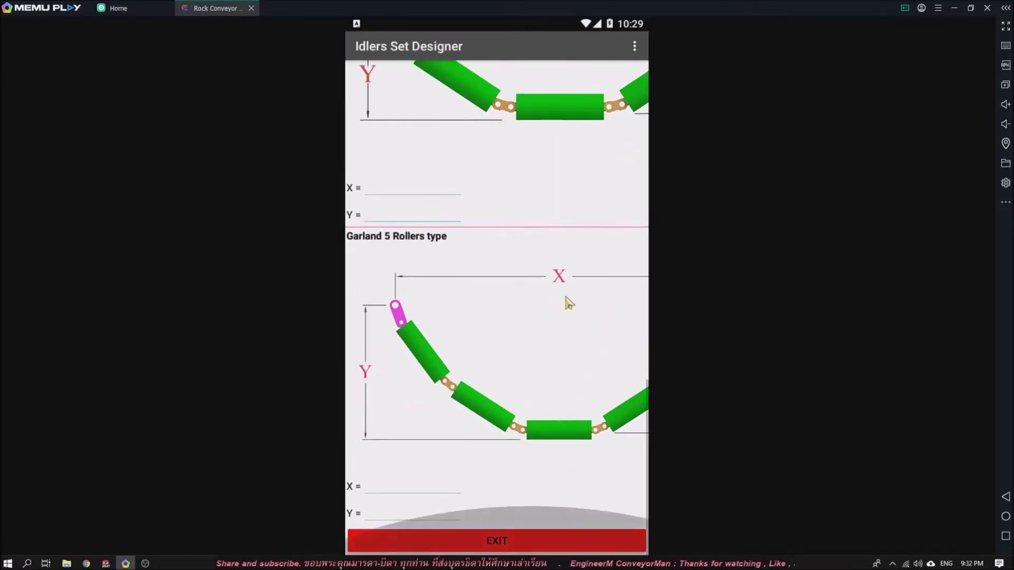
pyautogui.scroll(10, 535, 443)
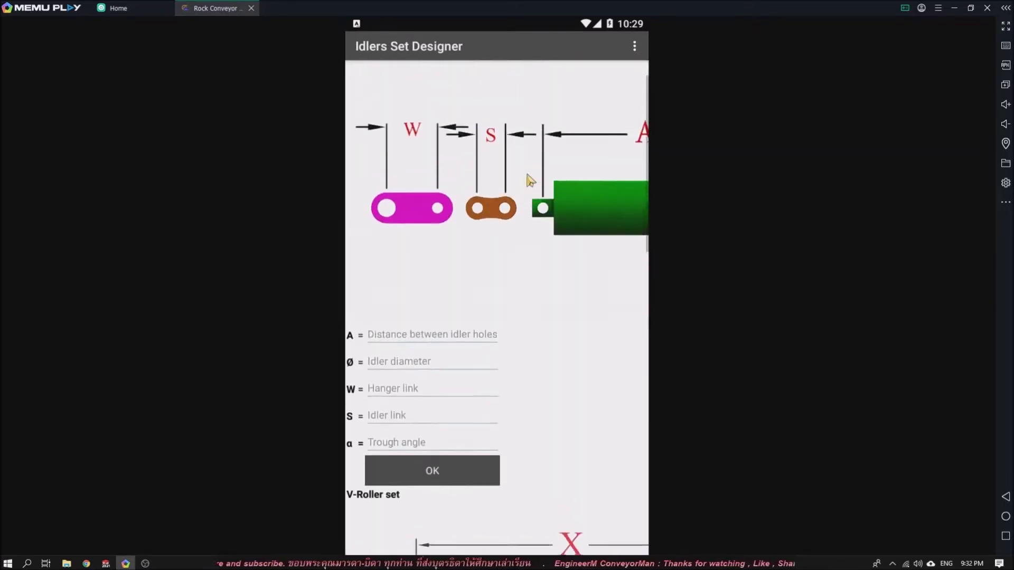
pyautogui.scroll(-2, 539, 276)
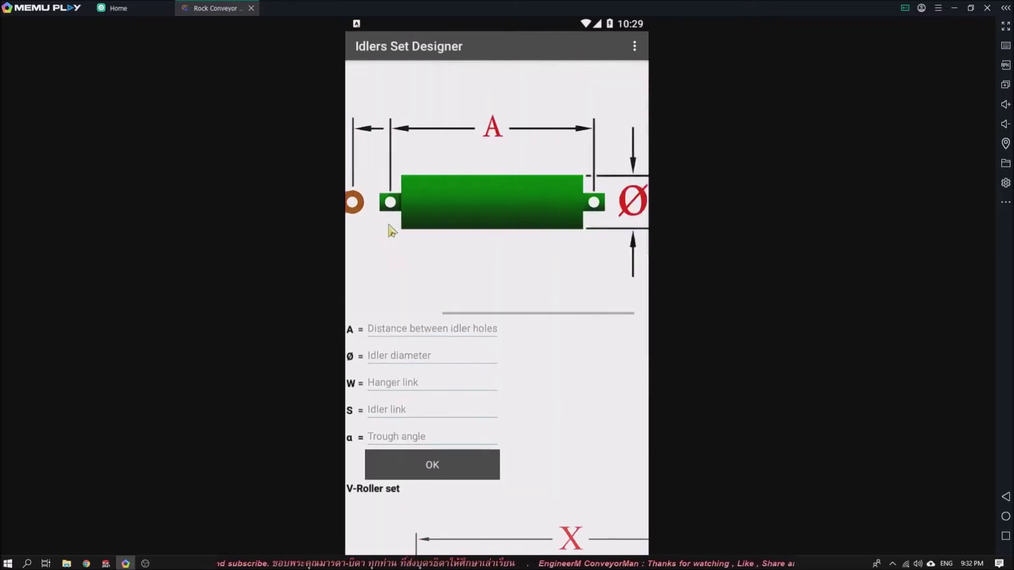
pyautogui.scroll(2, 560, 306)
pyautogui.scroll(-10, 566, 316)
pyautogui.click(507, 535)
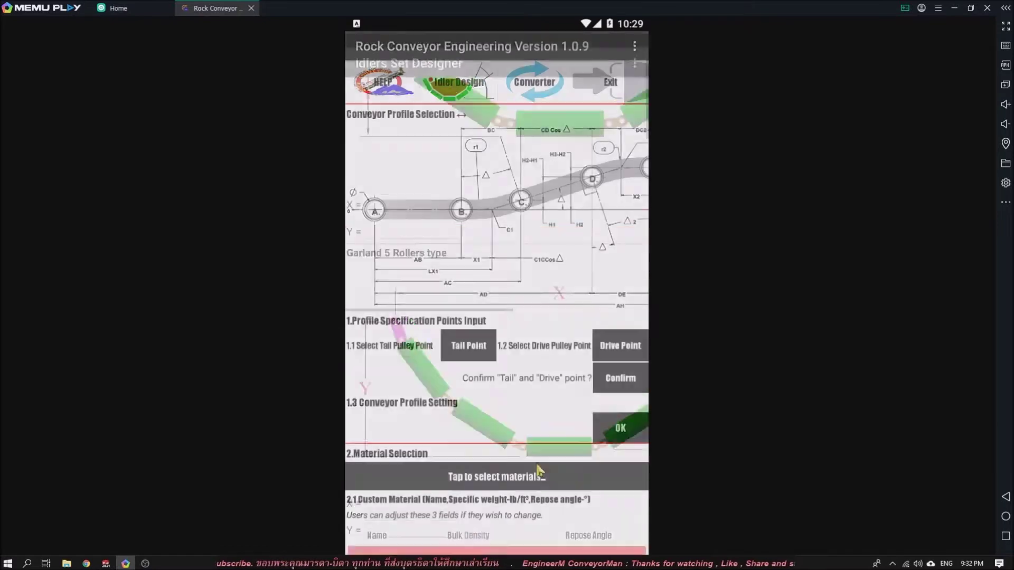
# Browse the unit Converter's conversion list from bar/mm down to Degree/Radians, then exit it.
pyautogui.click(525, 82)
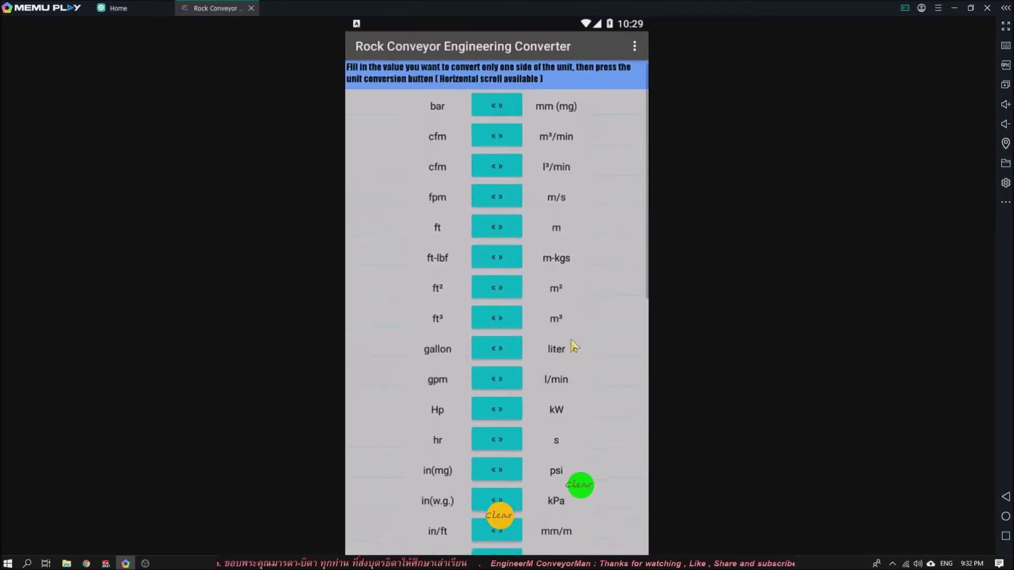
pyautogui.moveTo(577, 351); pyautogui.dragTo(586, 152)
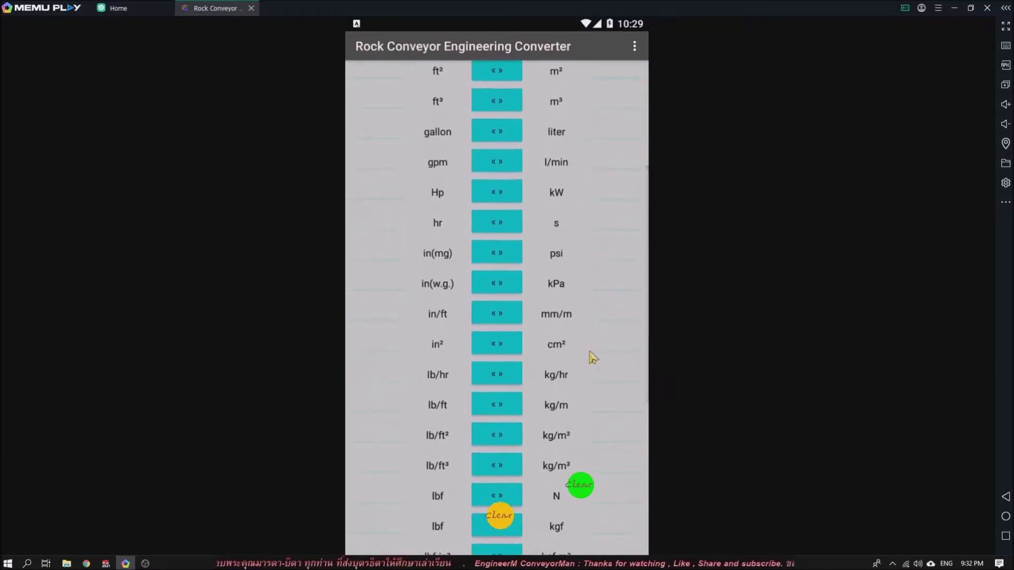
pyautogui.moveTo(591, 355); pyautogui.dragTo(600, 150)
pyautogui.moveTo(592, 375); pyautogui.dragTo(604, 188)
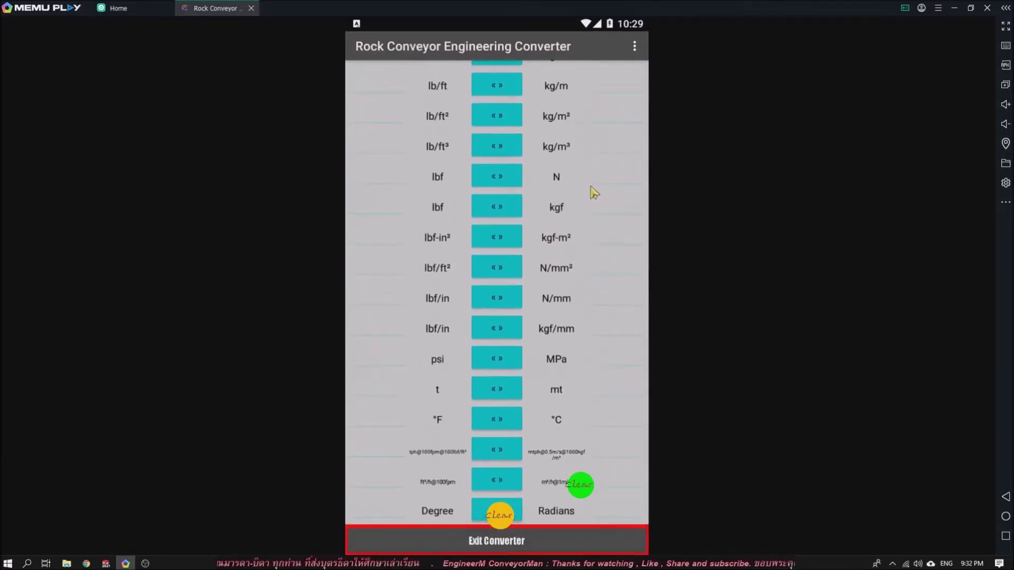
pyautogui.click(532, 542)
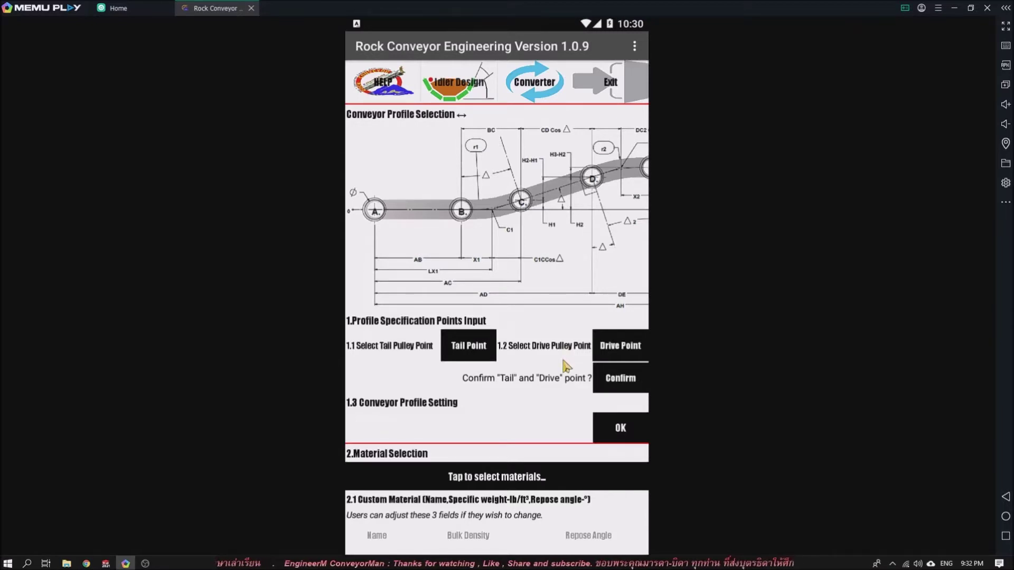
# Browse the main page and bring up the Tail Point list with points A, C, E and G.
pyautogui.moveTo(567, 365); pyautogui.dragTo(540, 355)
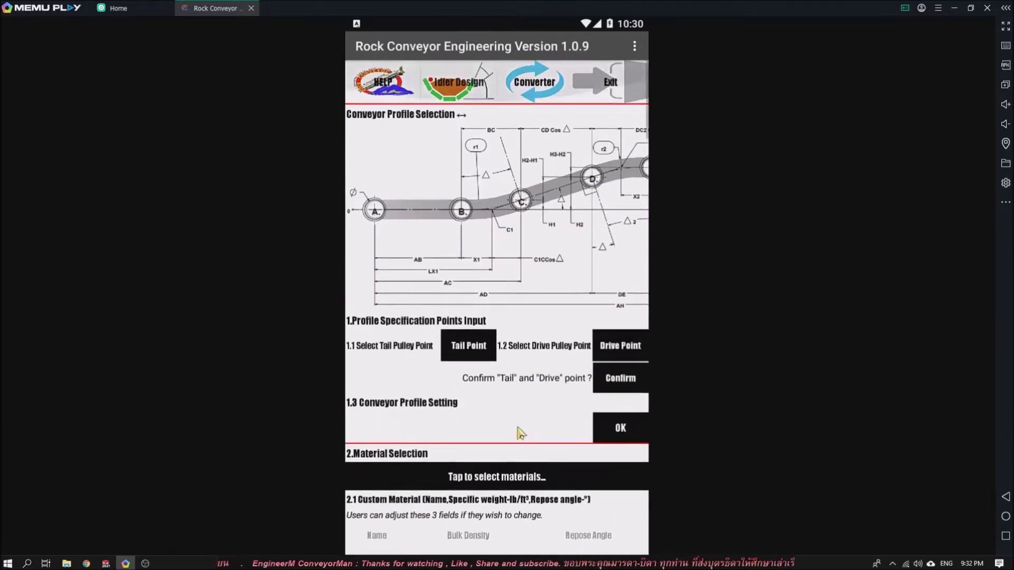
pyautogui.moveTo(560, 222); pyautogui.dragTo(478, 214)
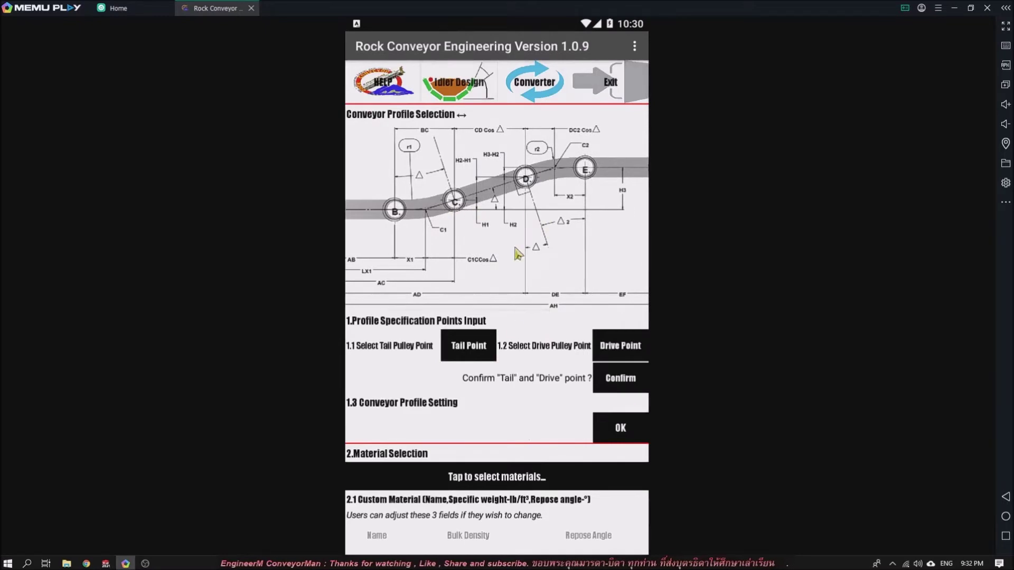
pyautogui.scroll(-3, 517, 255)
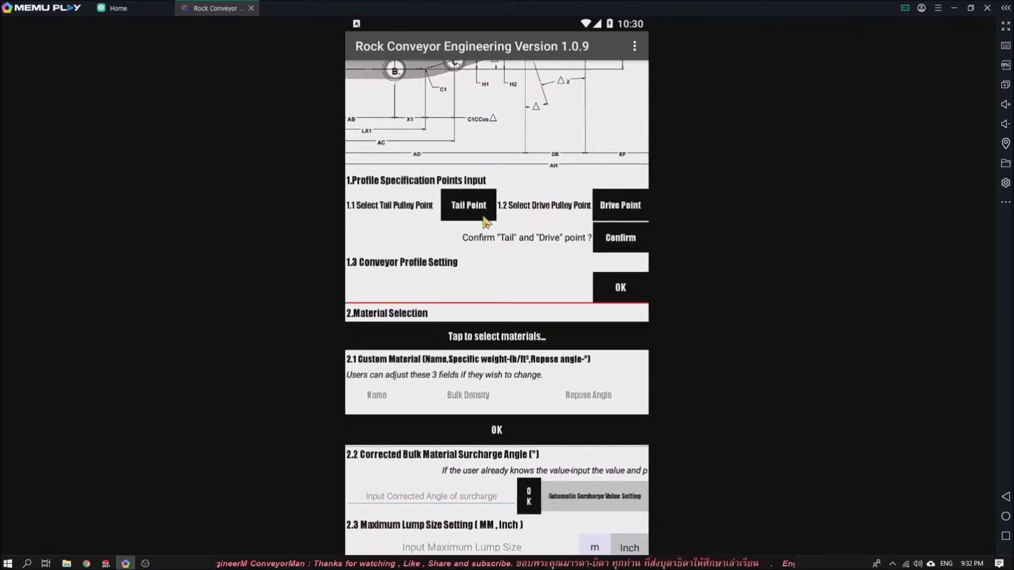
pyautogui.click(479, 211)
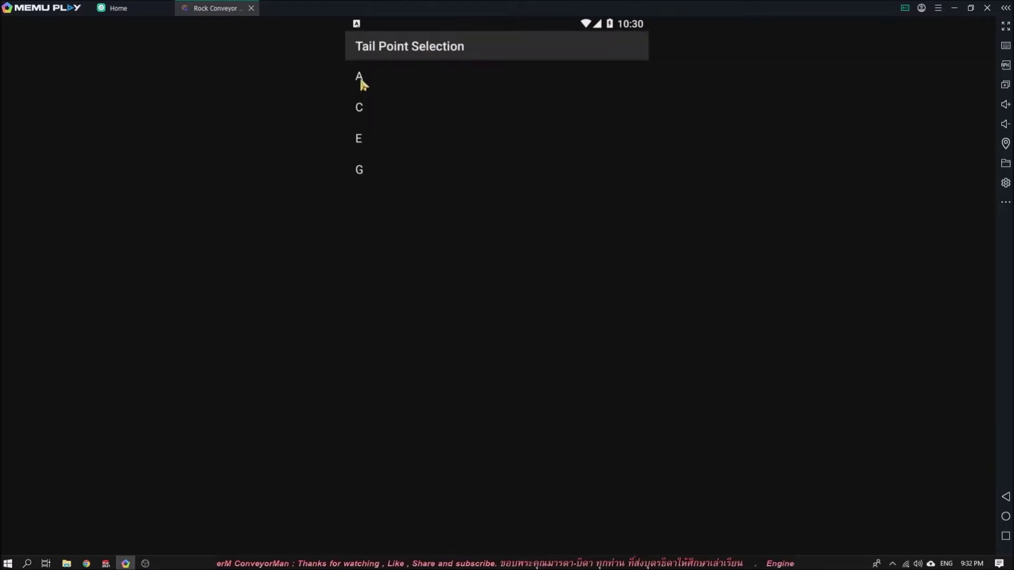
# Set tail point C and drive point D, with the C-D section 80 m at 11°.
pyautogui.click(361, 106)
pyautogui.click(627, 208)
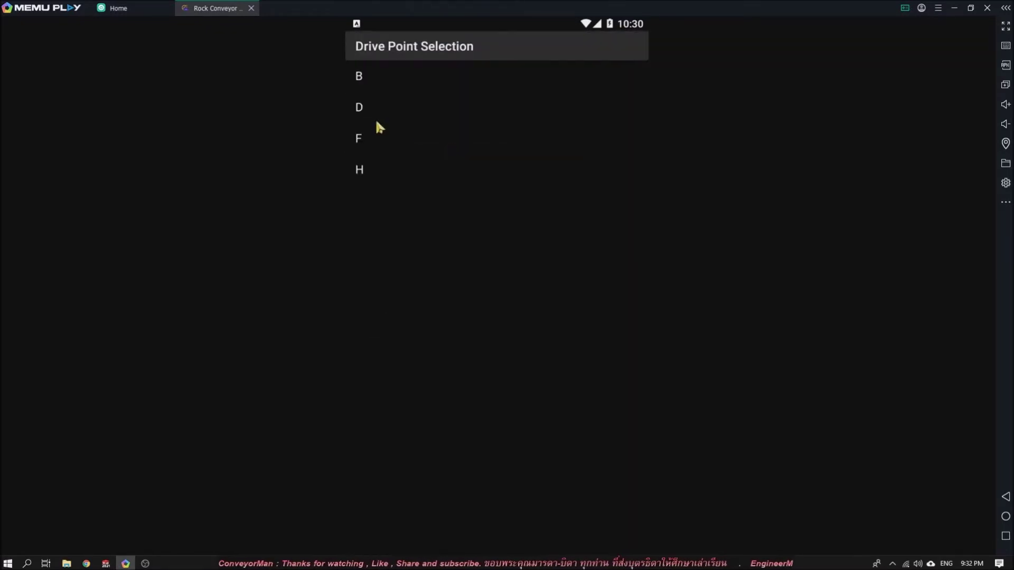
pyautogui.click(364, 107)
pyautogui.scroll(2, 456, 160)
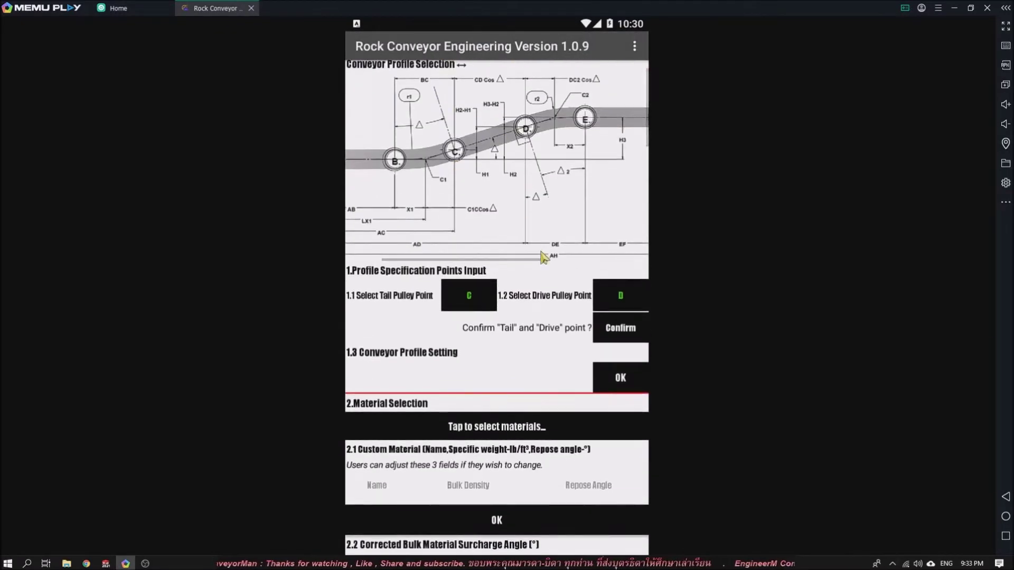
pyautogui.moveTo(544, 257); pyautogui.dragTo(546, 124)
pyautogui.click(620, 206)
pyautogui.scroll(-1, 581, 227)
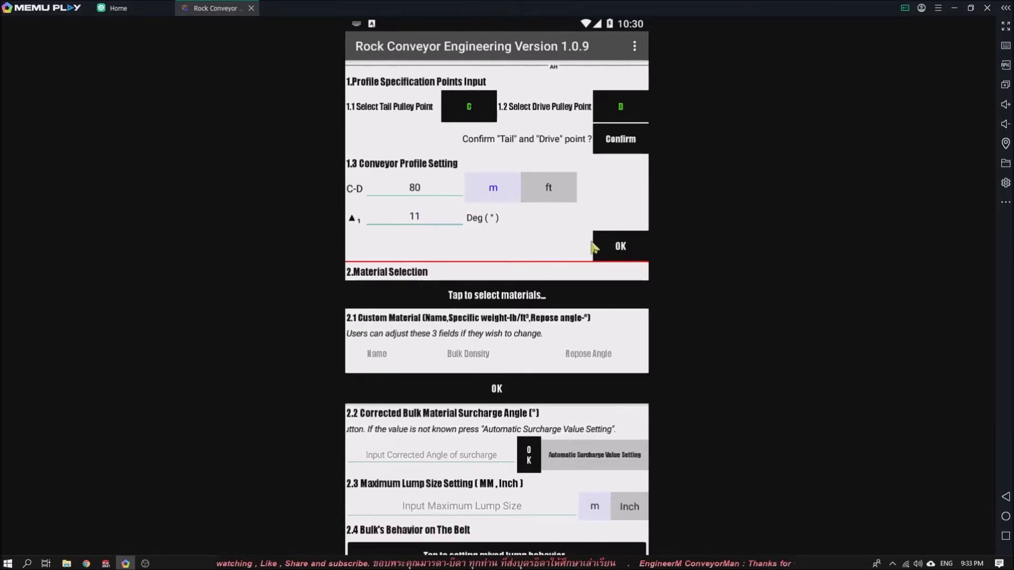
pyautogui.scroll(-3, 559, 216)
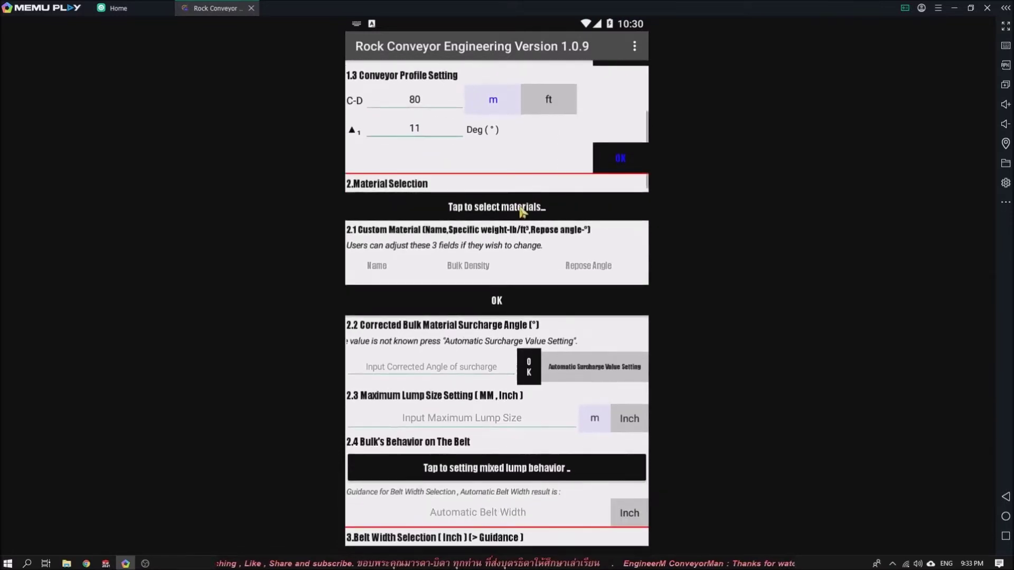
pyautogui.click(508, 201)
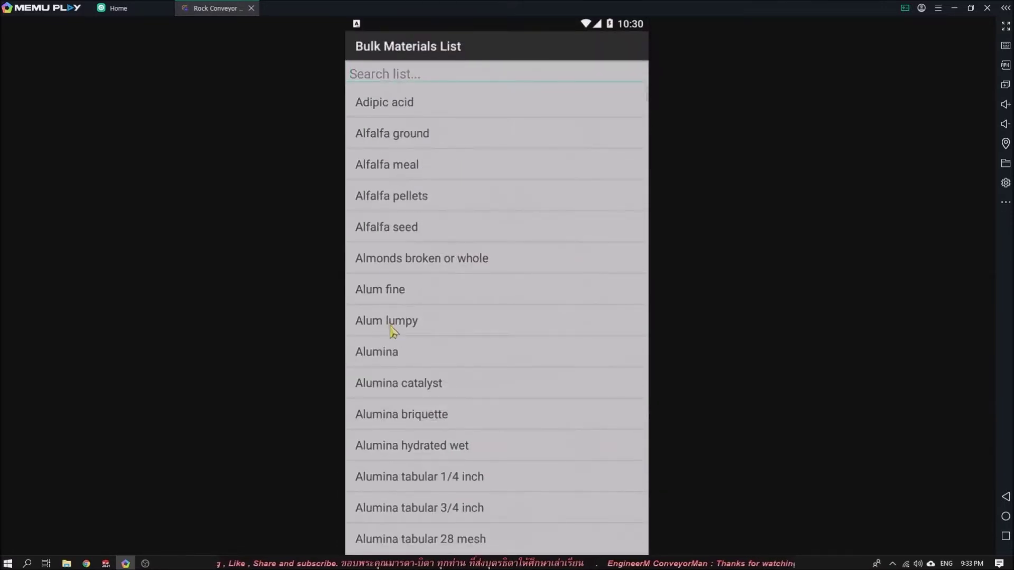
# Select Alumina as the material with automatic surcharge angle.
pyautogui.click(394, 361)
pyautogui.scroll(-3, 525, 296)
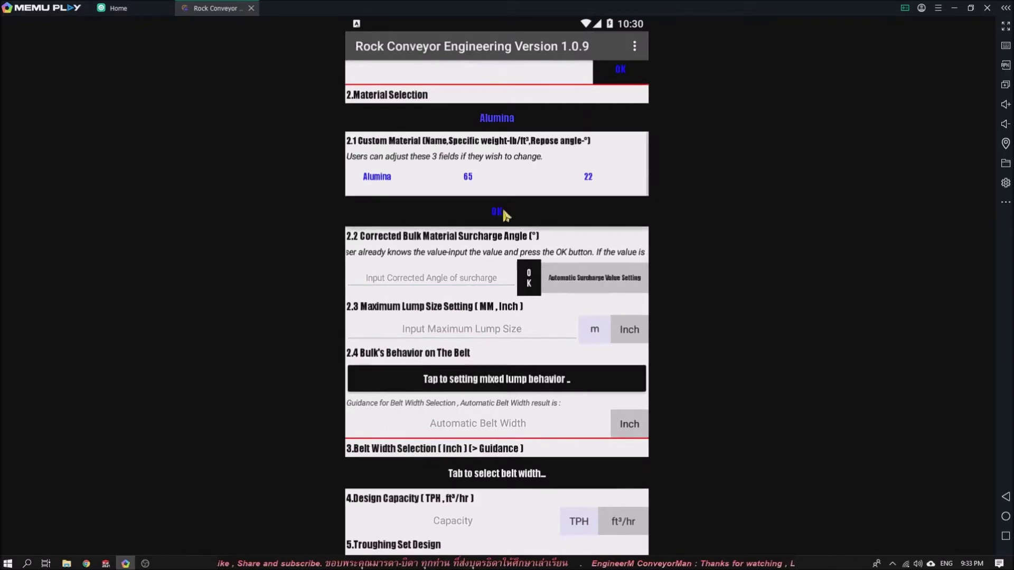
pyautogui.click(591, 280)
pyautogui.scroll(-2, 528, 275)
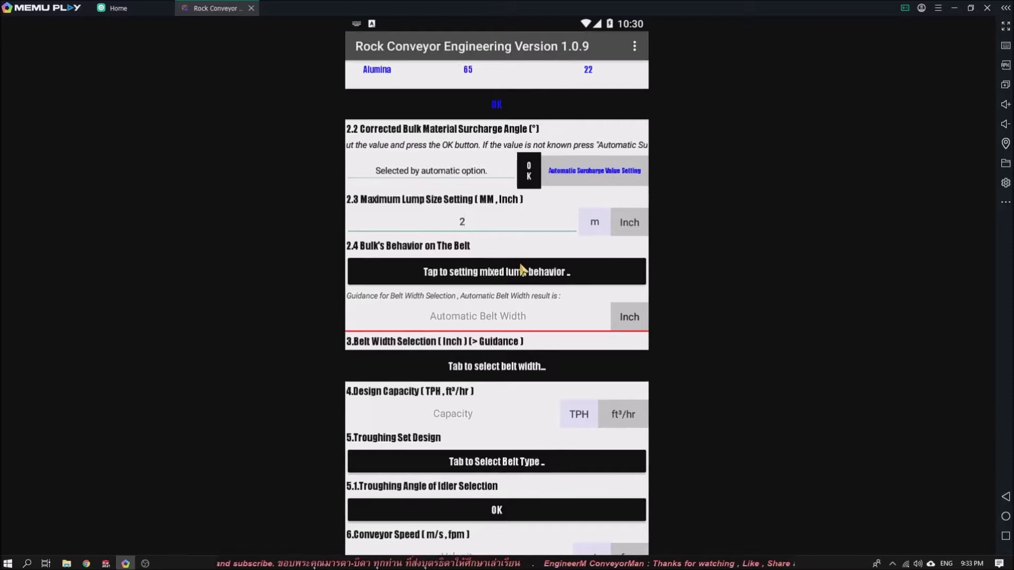
# Set maximum lump to 2 inch and lump behaviour to 100% lump, 30° surcharge.
pyautogui.click(625, 228)
pyautogui.scroll(-1, 585, 200)
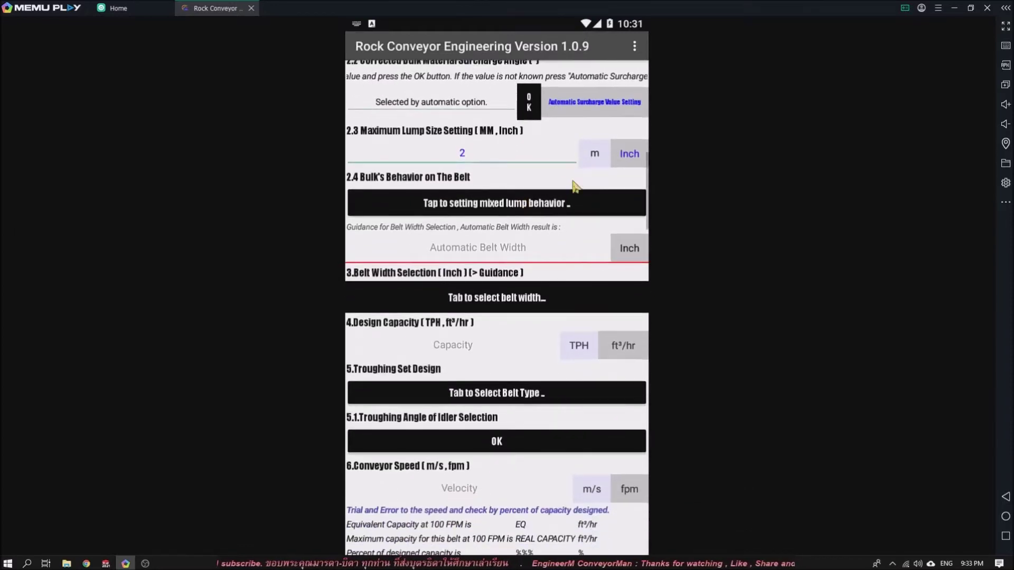
pyautogui.click(534, 206)
pyautogui.click(389, 171)
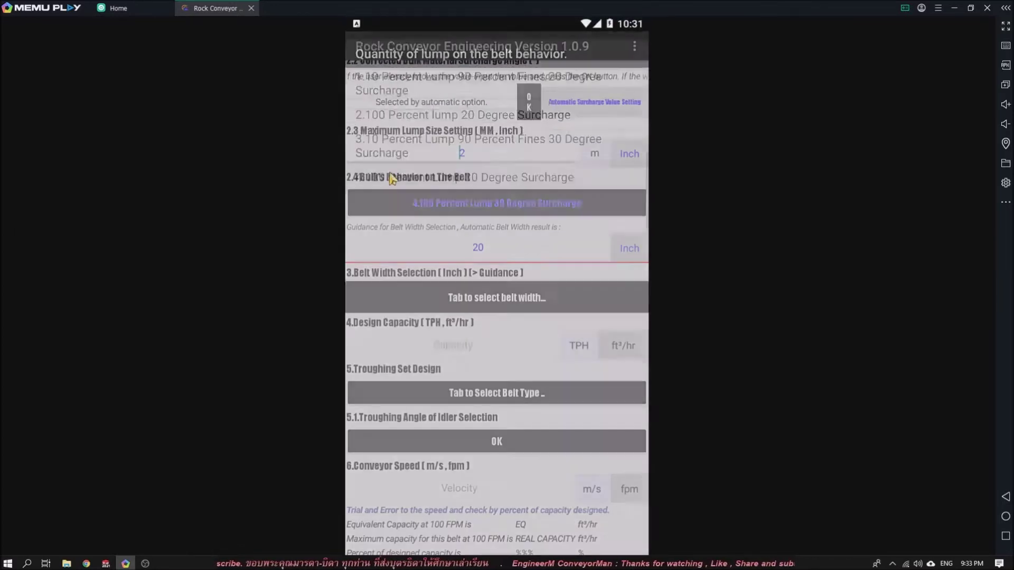
pyautogui.moveTo(560, 278); pyautogui.dragTo(565, 119)
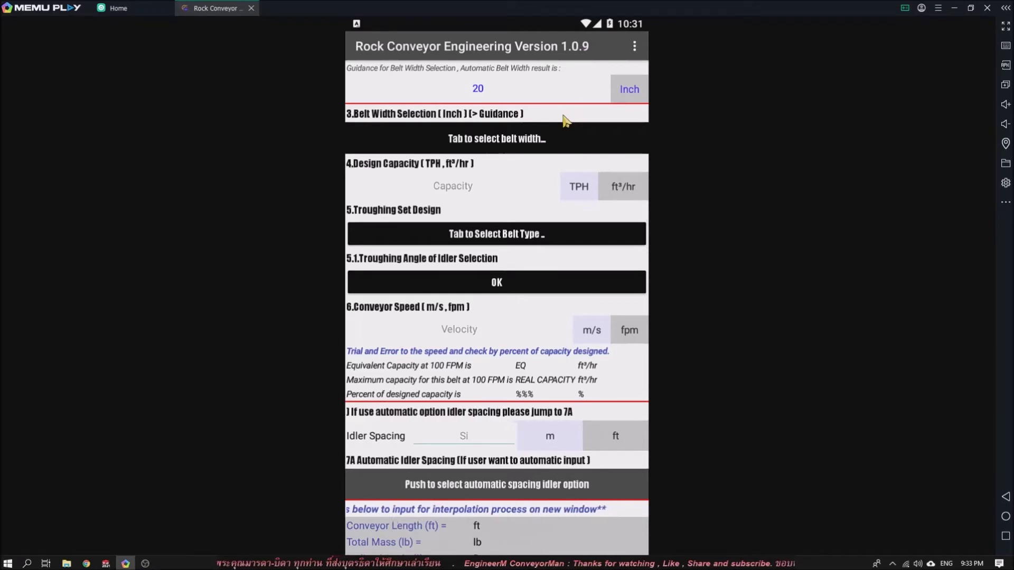
# Set belt width to 30 inches and design capacity to 80 TPH.
pyautogui.click(490, 140)
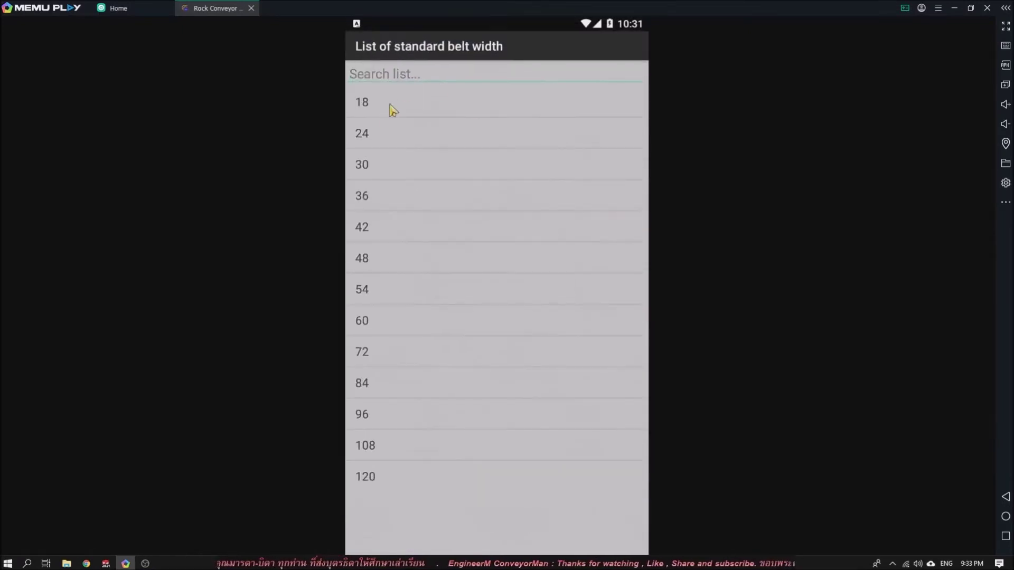
pyautogui.click(364, 168)
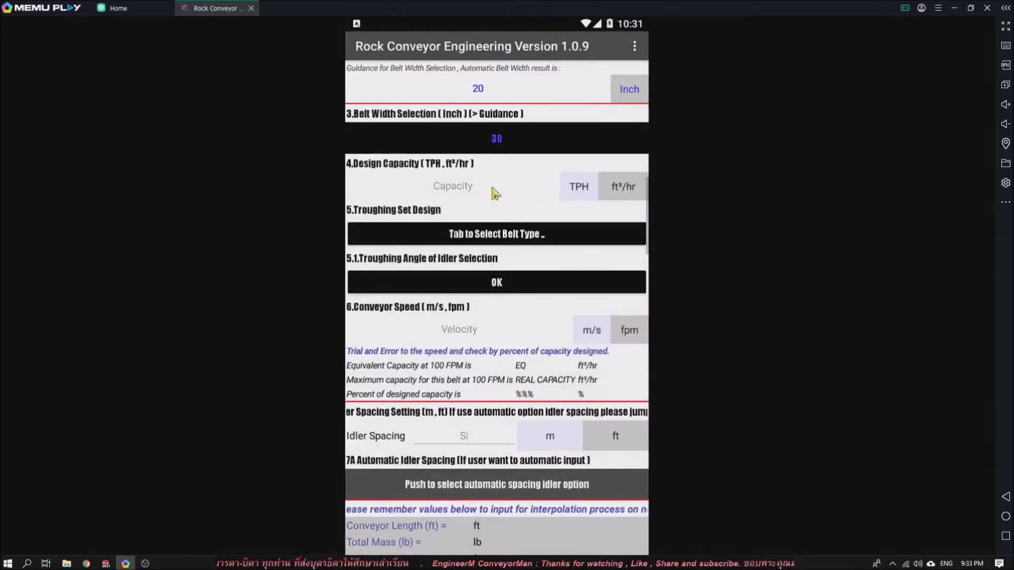
pyautogui.click(537, 196)
pyautogui.write('80')
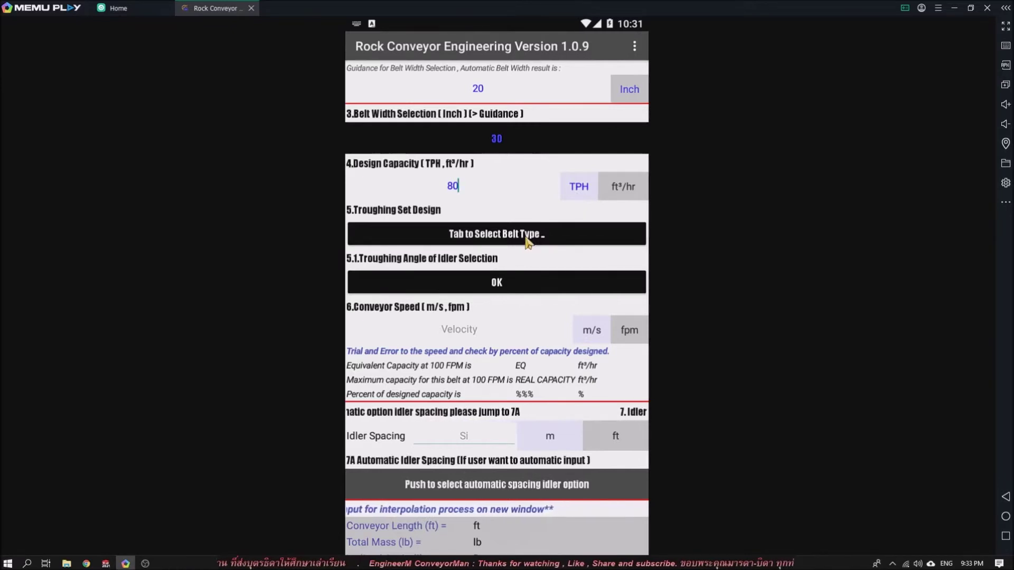
pyautogui.click(527, 242)
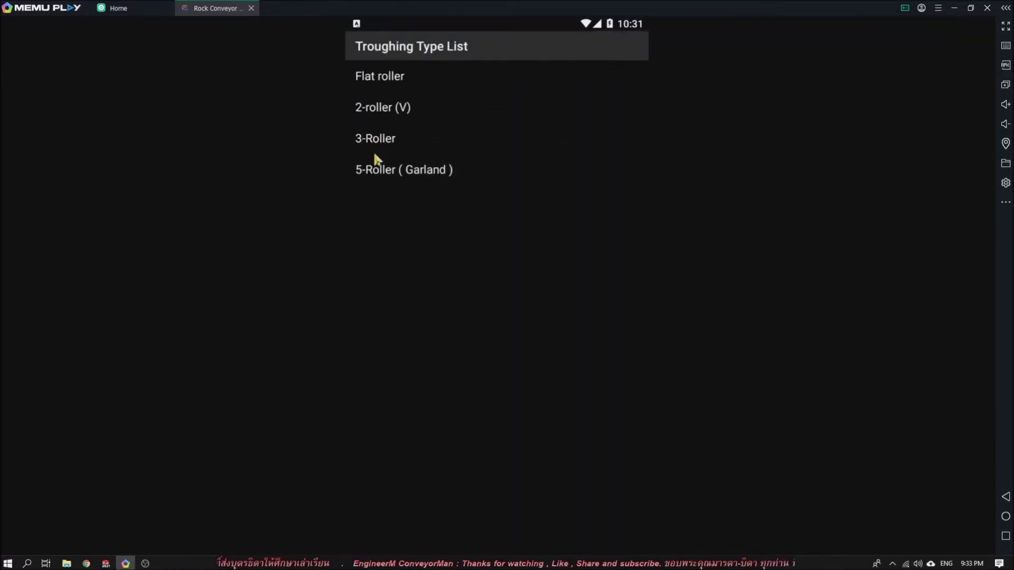
# Choose a 3-Roller troughing set with a 30° troughing angle.
pyautogui.click(384, 140)
pyautogui.scroll(-2, 475, 206)
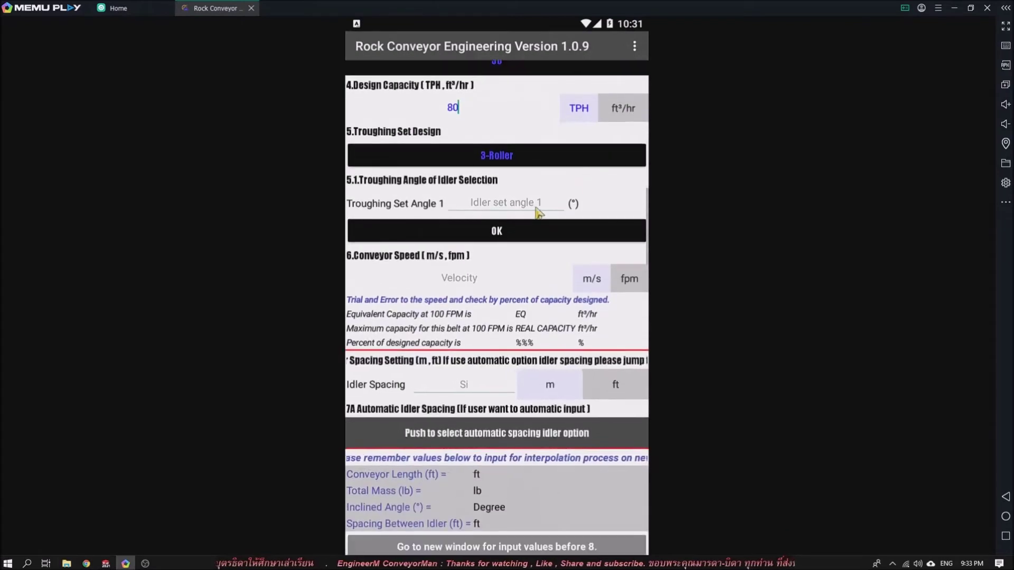
pyautogui.write('30')
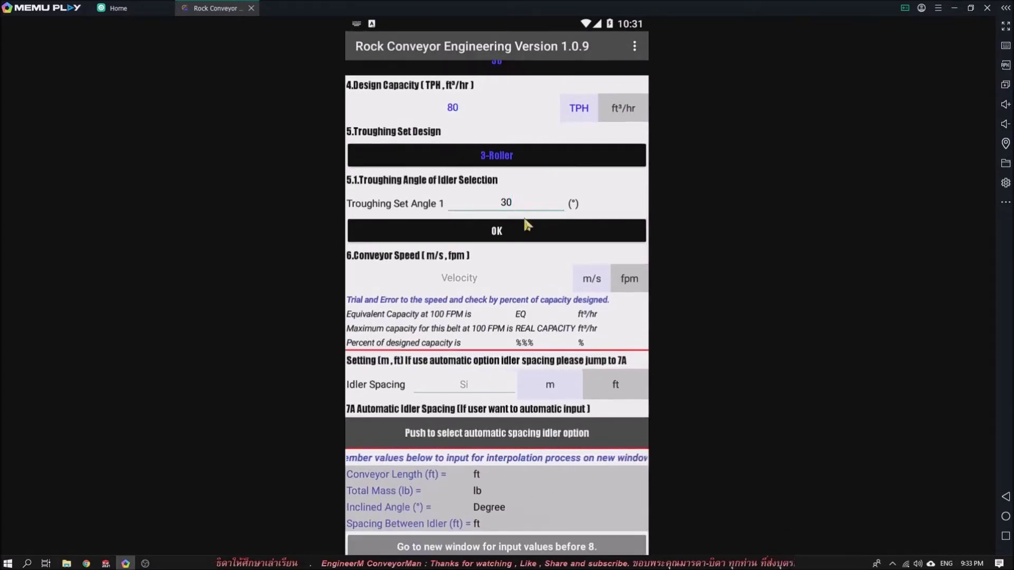
pyautogui.click(497, 231)
# Try belt speeds of 1 and 2 m/s, settling on 0.75 m/s for 60.85% capacity.
pyautogui.click(471, 279)
pyautogui.write('1')
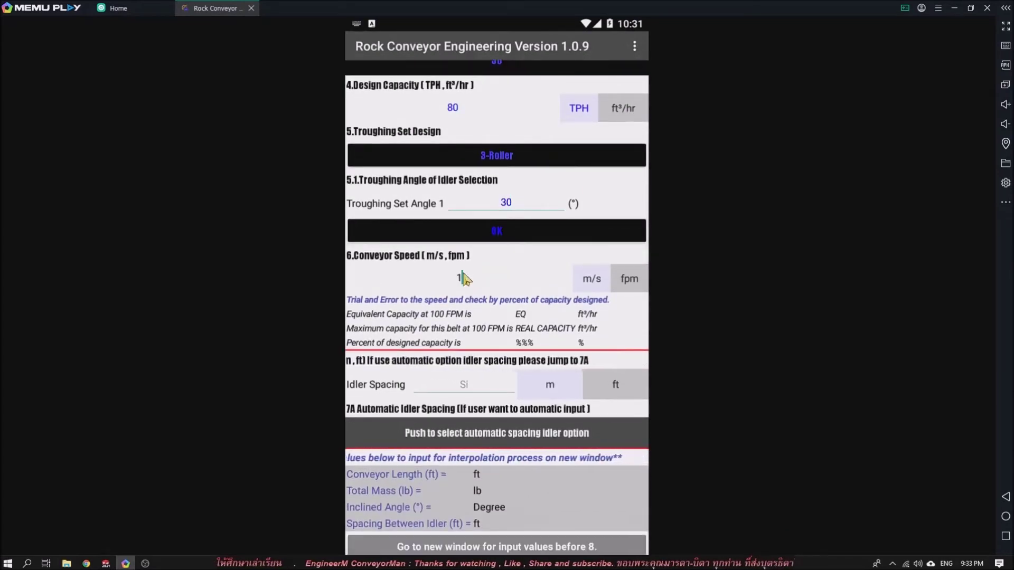
pyautogui.click(590, 280)
pyautogui.scroll(-2, 529, 249)
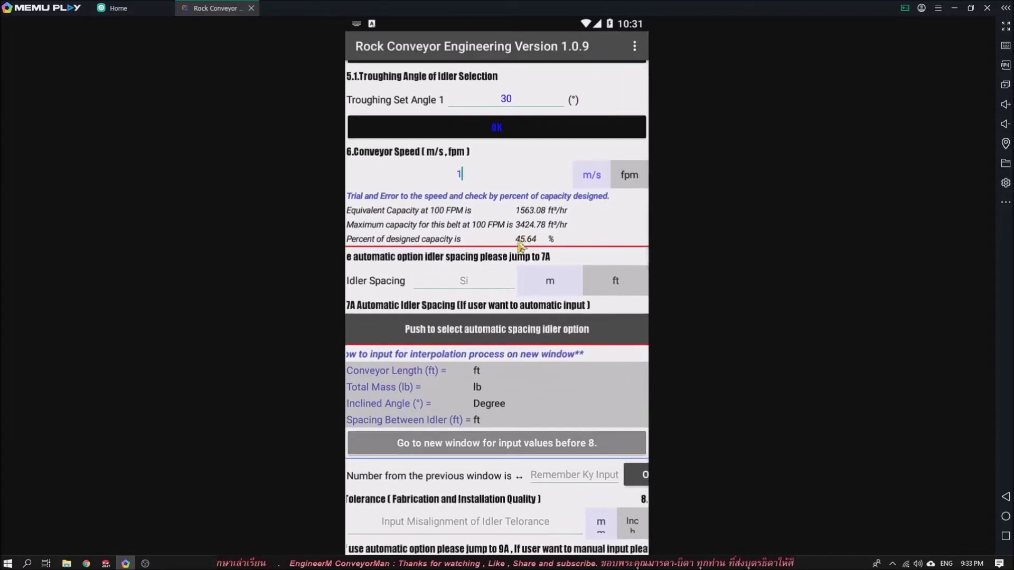
pyautogui.click(475, 176)
pyautogui.press('BackSpace')
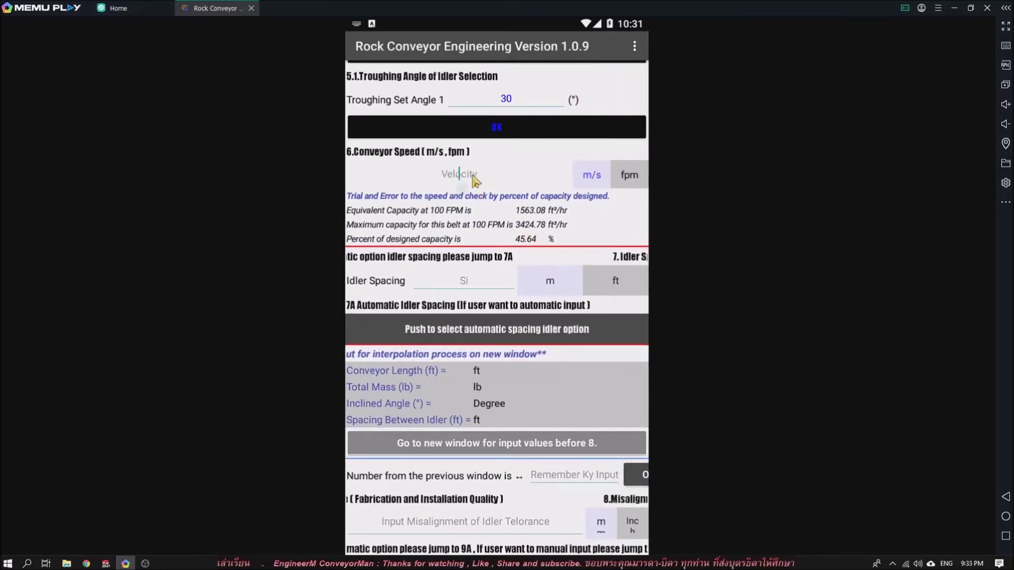
pyautogui.write('2')
pyautogui.click(589, 175)
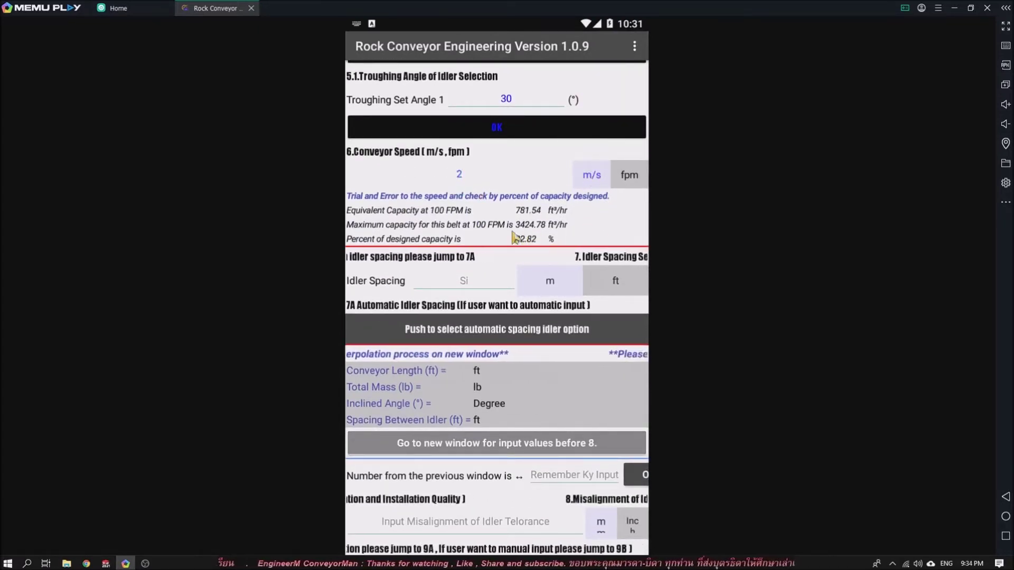
pyautogui.press('BackSpace')
pyautogui.write('0.')
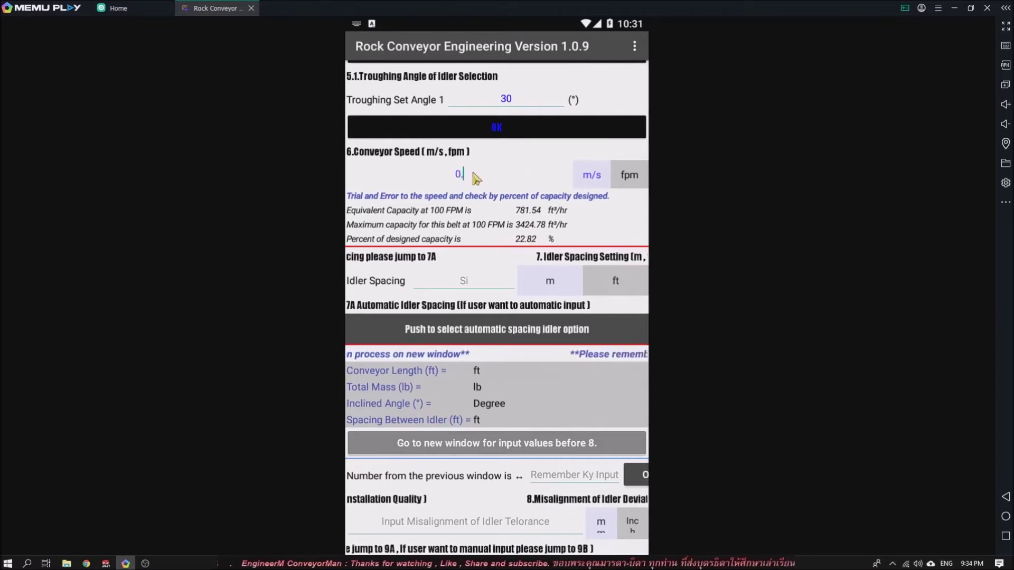
pyautogui.write('75')
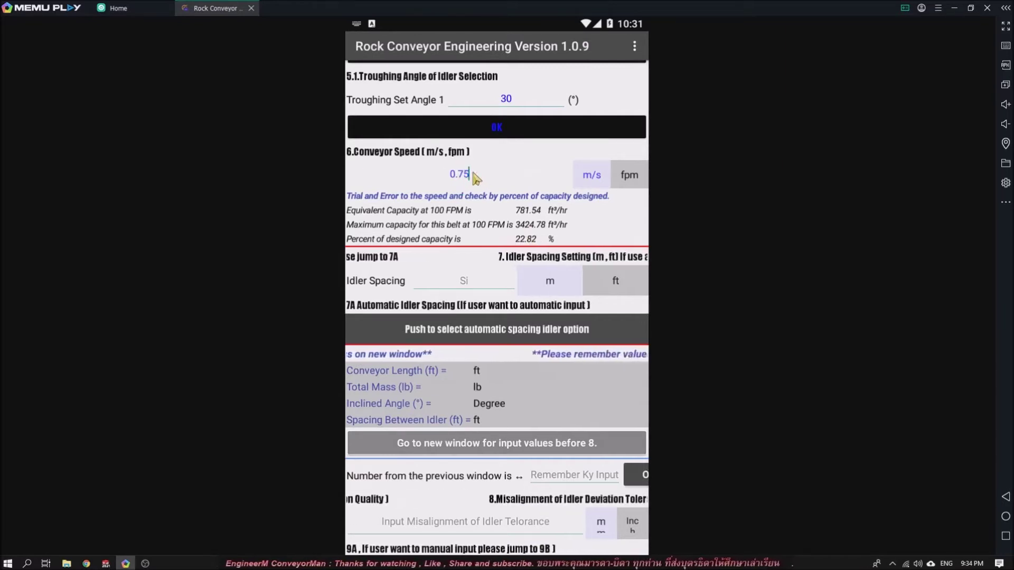
pyautogui.click(587, 179)
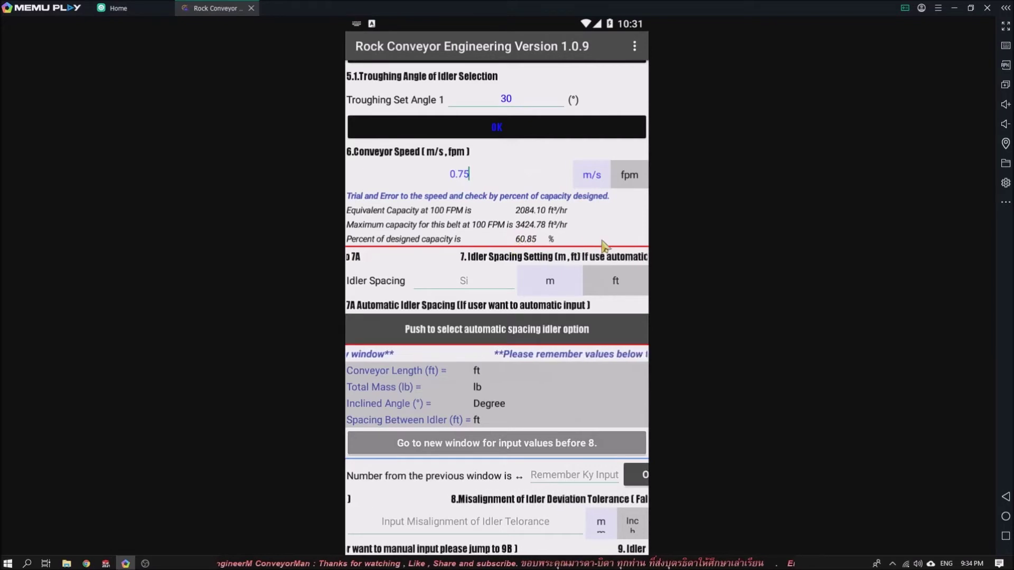
pyautogui.scroll(-2, 593, 158)
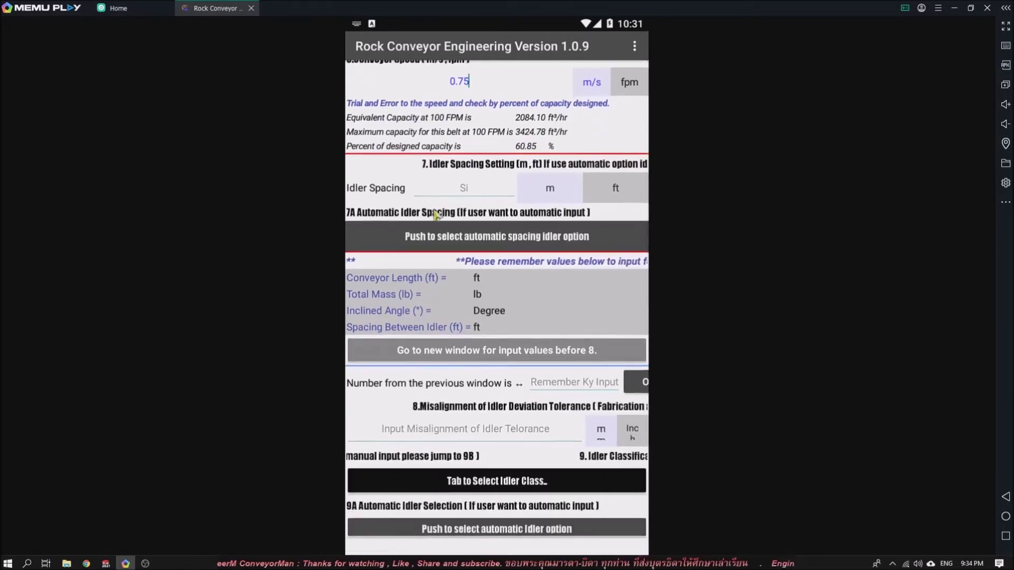
# Auto-fill idler spacing and interpolate a corrected Ky of 0.02976 for 5 ft spacing.
pyautogui.click(511, 245)
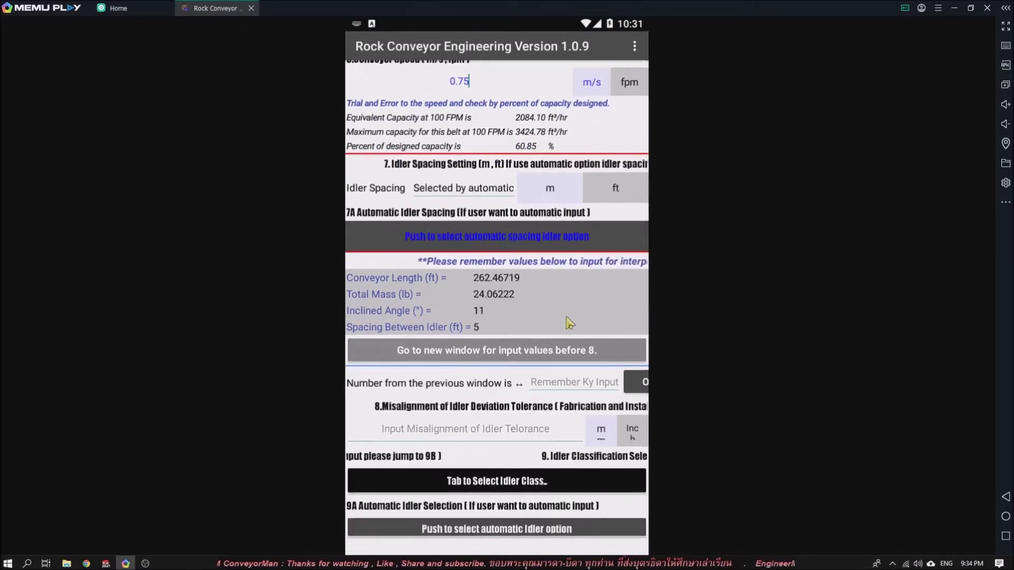
pyautogui.scroll(-3, 570, 176)
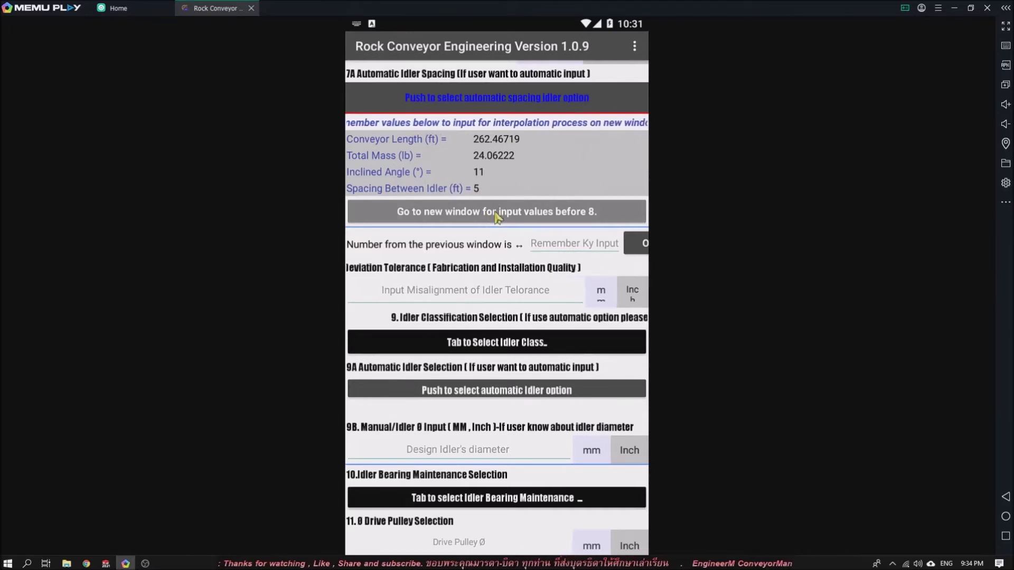
pyautogui.click(496, 216)
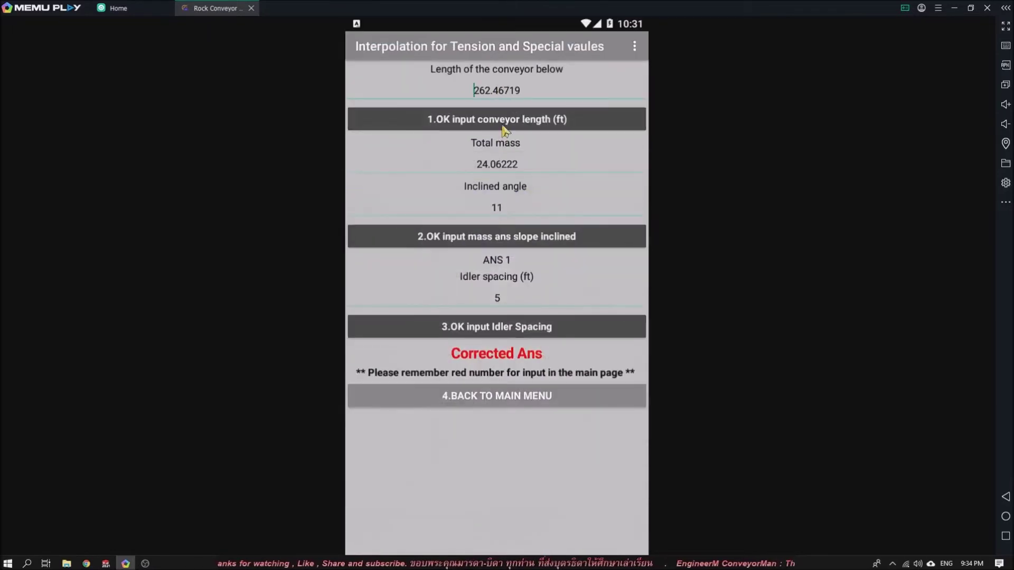
pyautogui.click(504, 242)
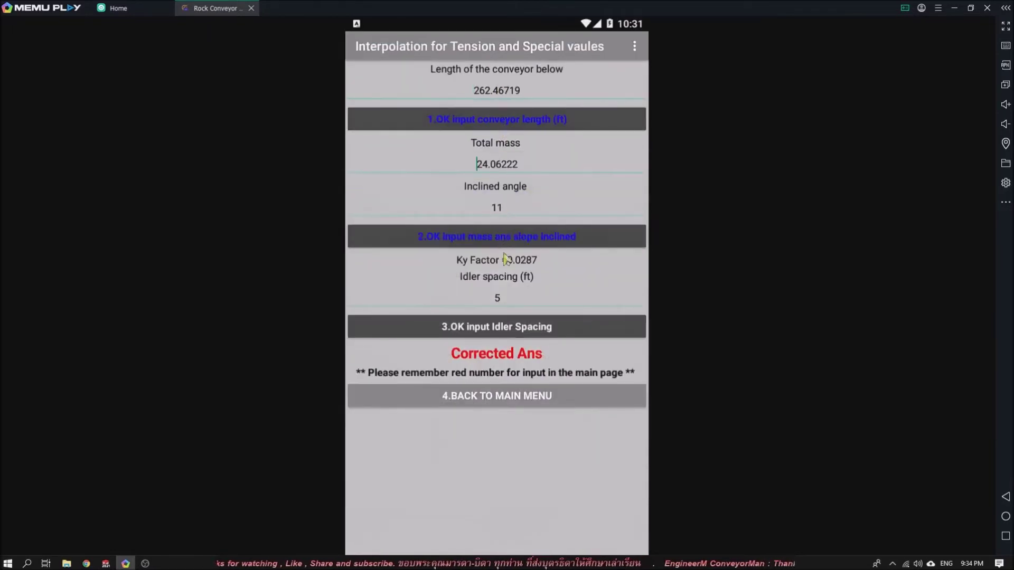
pyautogui.click(512, 327)
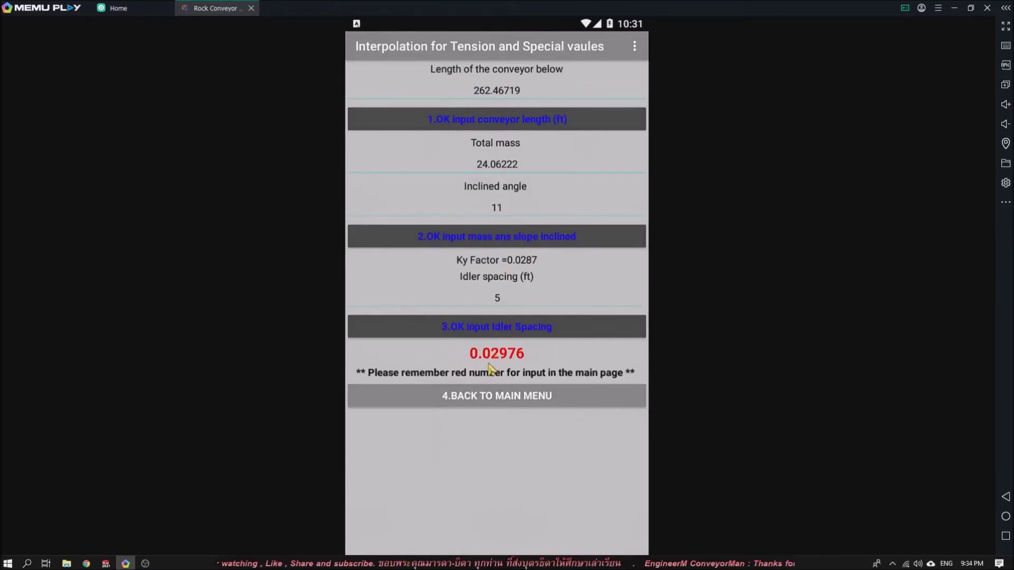
pyautogui.click(500, 397)
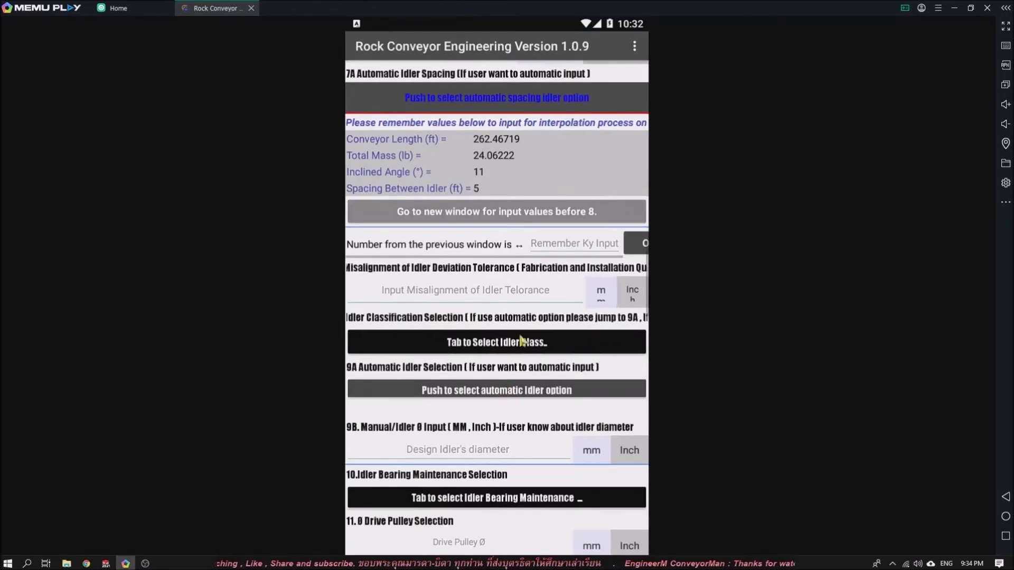
pyautogui.click(568, 247)
# Enter Ky 0.02976 and an idler misalignment of 3.
pyautogui.write('0.02')
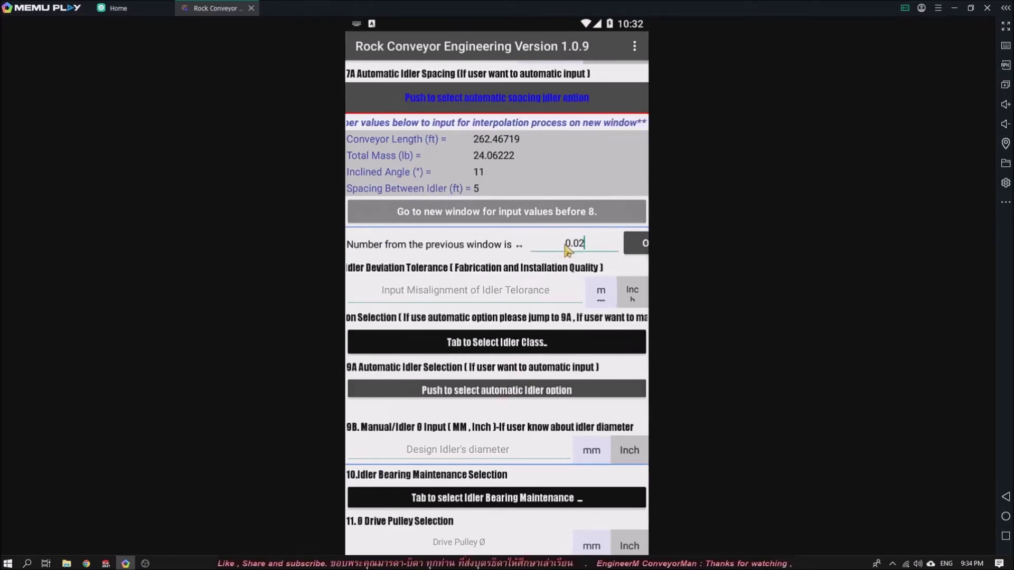
pyautogui.write('976')
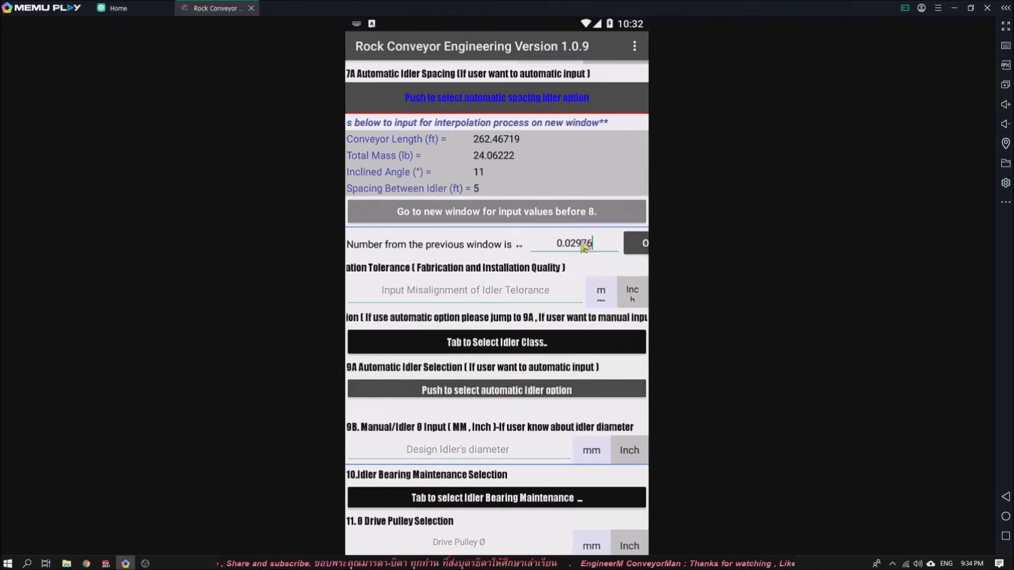
pyautogui.click(608, 249)
pyautogui.moveTo(577, 276); pyautogui.dragTo(571, 132)
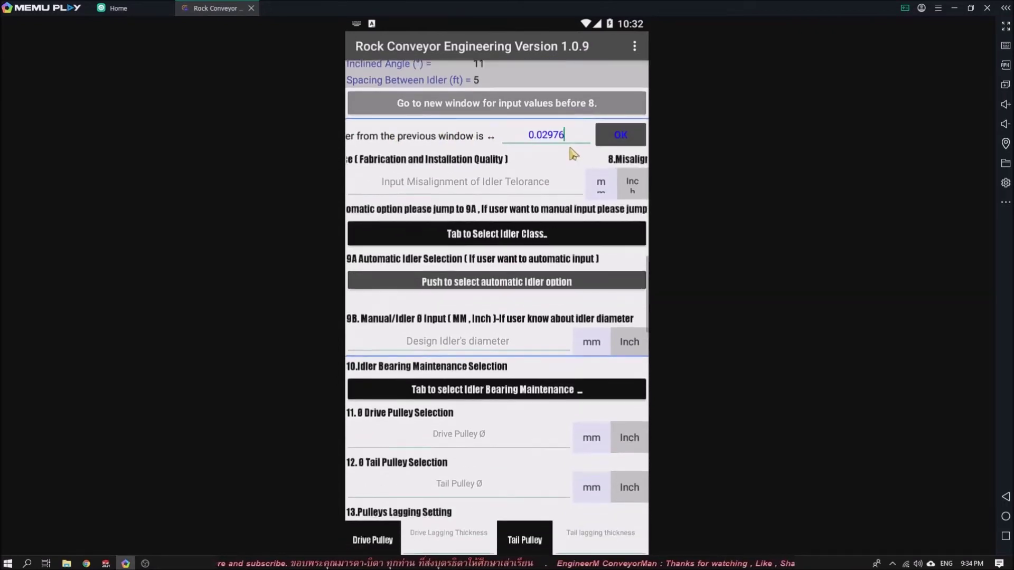
pyautogui.click(511, 188)
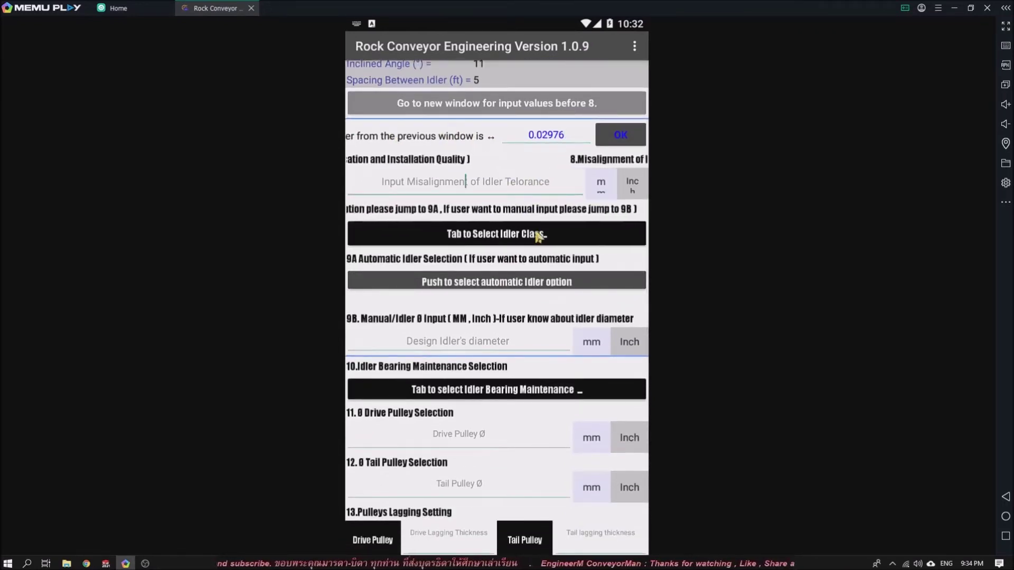
pyautogui.write('3')
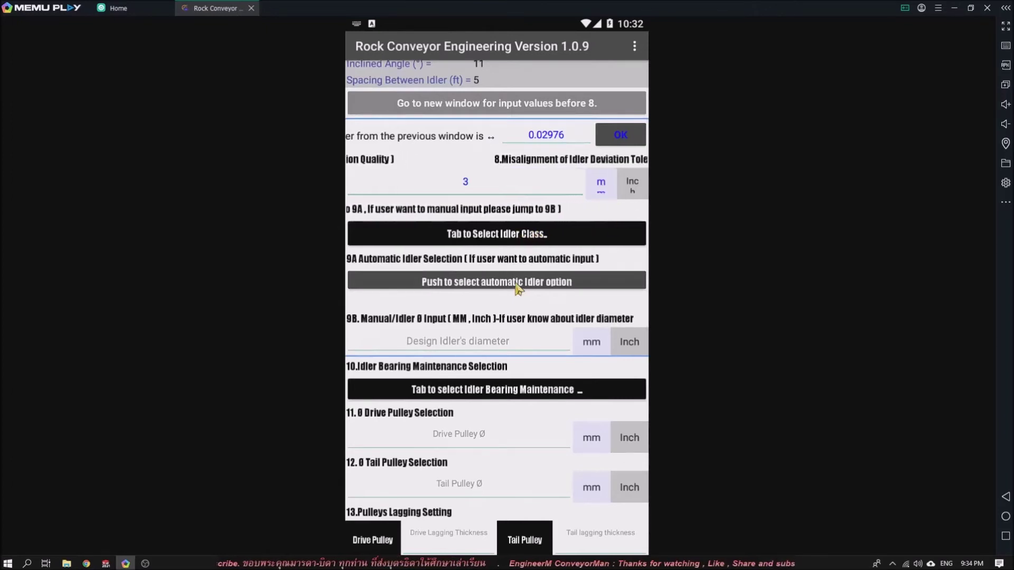
# Choose automatic idler class selection.
pyautogui.moveTo(598, 267); pyautogui.dragTo(610, 207)
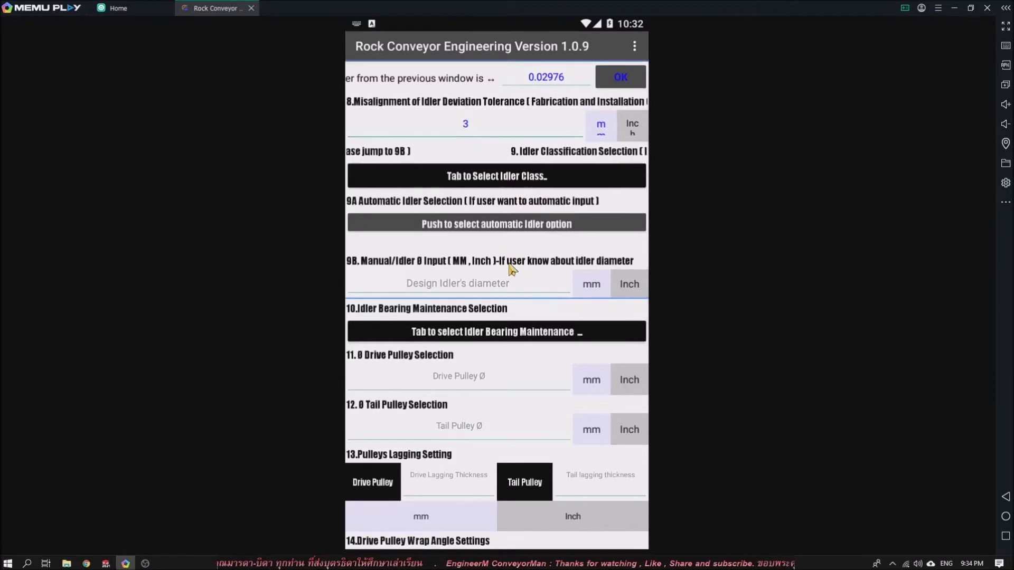
pyautogui.click(515, 226)
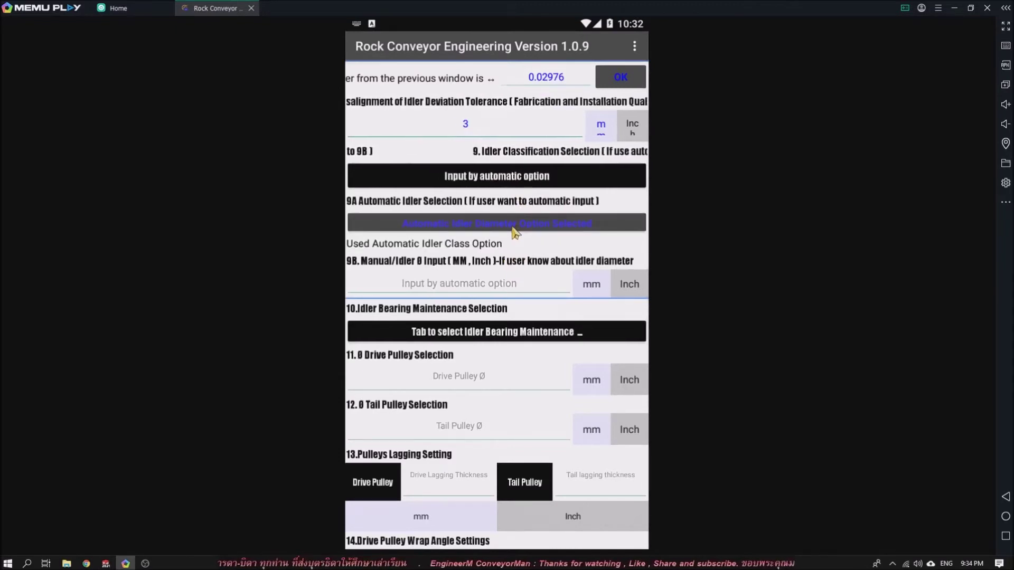
pyautogui.moveTo(546, 303); pyautogui.dragTo(558, 155)
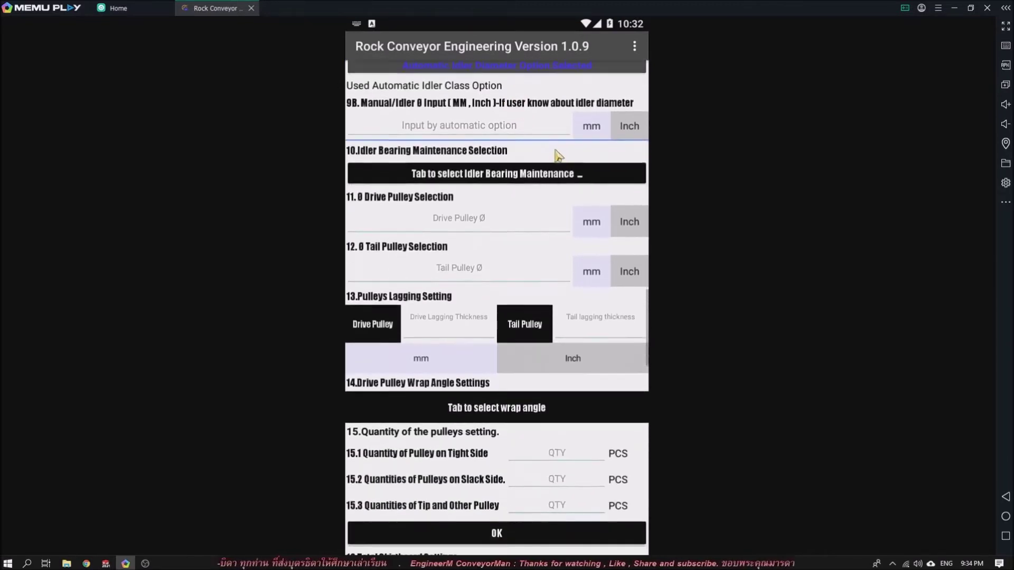
# Set idler bearing maintenance to Every month and both drive and tail pulley diameters to 400 mm.
pyautogui.click(534, 178)
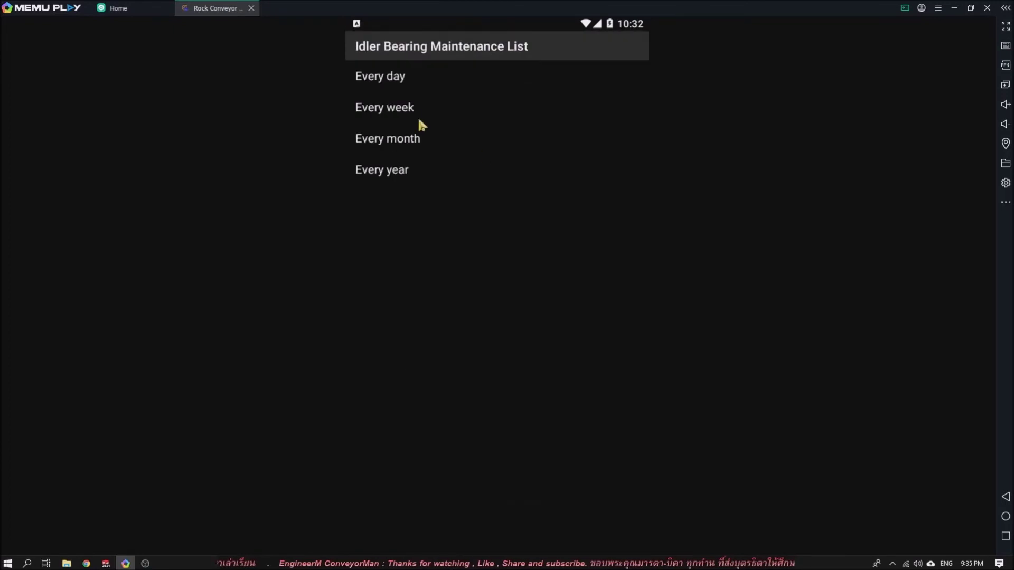
pyautogui.click(393, 143)
pyautogui.click(501, 232)
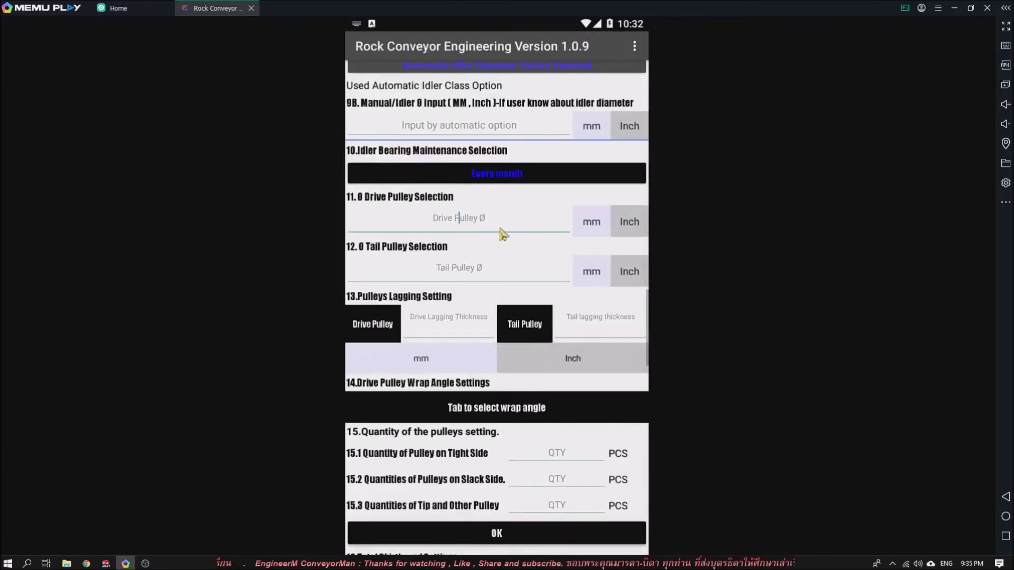
pyautogui.write('400')
pyautogui.click(590, 222)
pyautogui.click(478, 270)
pyautogui.write('400')
pyautogui.click(590, 271)
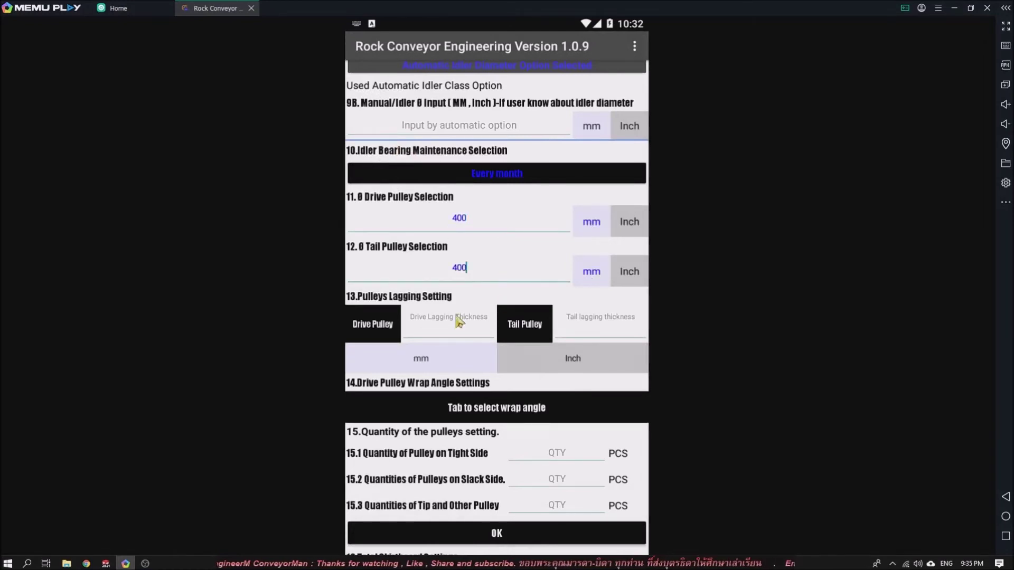
# Give both pulleys 10 mm lagging thickness, Herringbone on the drive and plain on the tail.
pyautogui.click(448, 324)
pyautogui.write('10')
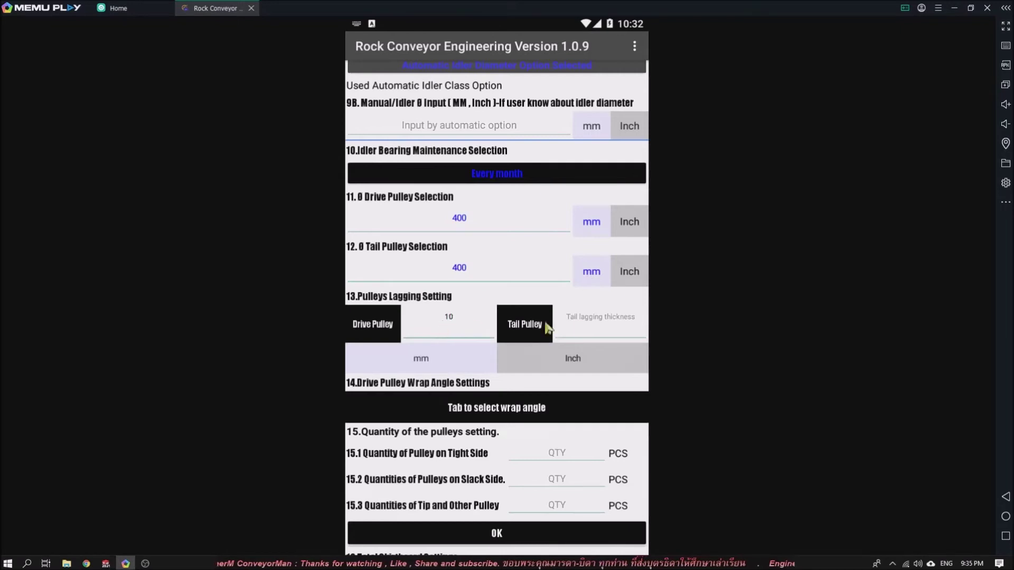
pyautogui.click(608, 328)
pyautogui.write('10')
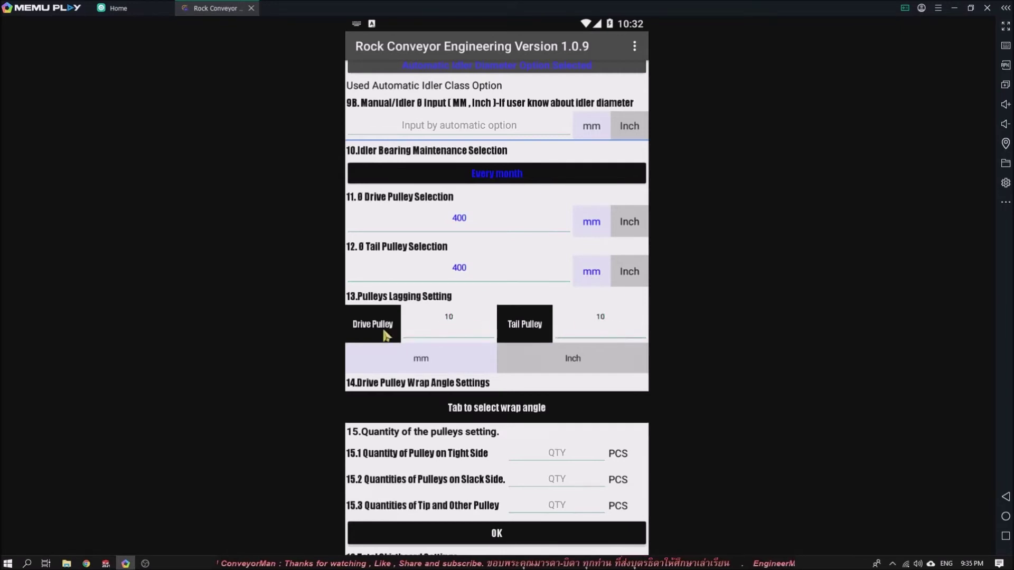
pyautogui.click(387, 334)
pyautogui.click(412, 154)
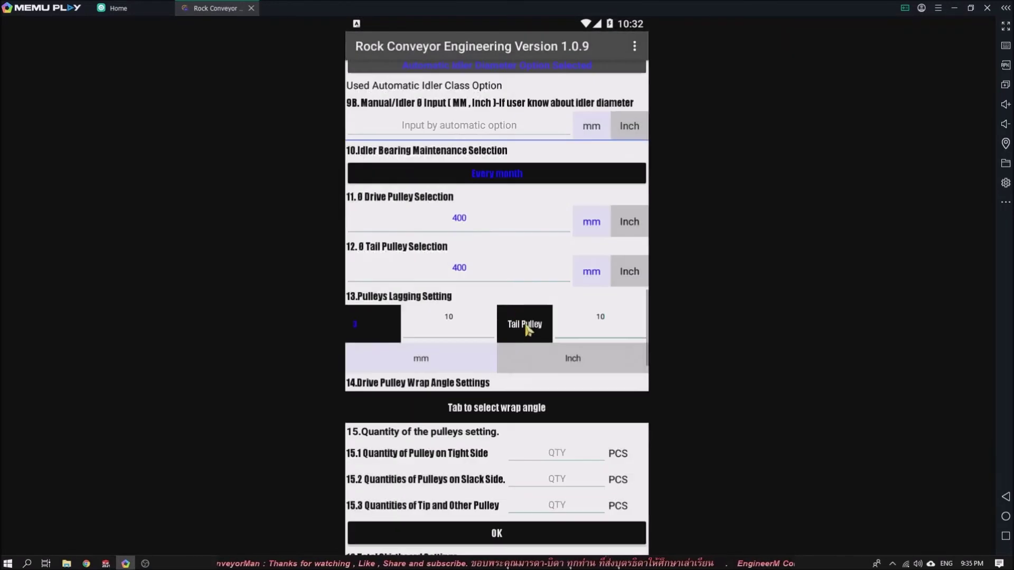
pyautogui.click(528, 327)
pyautogui.click(404, 108)
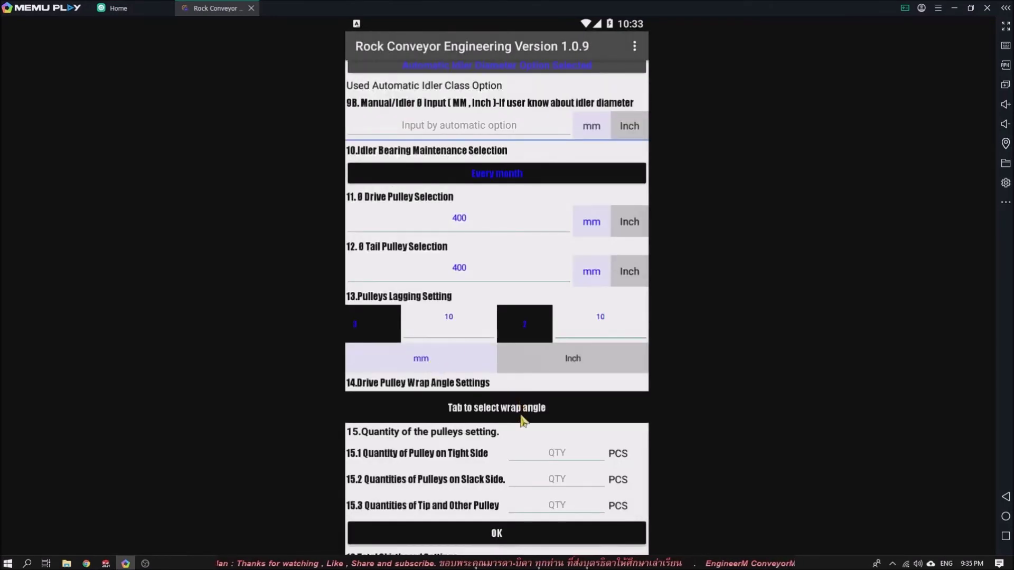
# Set the pulley wrap angle to 190.
pyautogui.moveTo(585, 382); pyautogui.dragTo(549, 206)
pyautogui.click(549, 205)
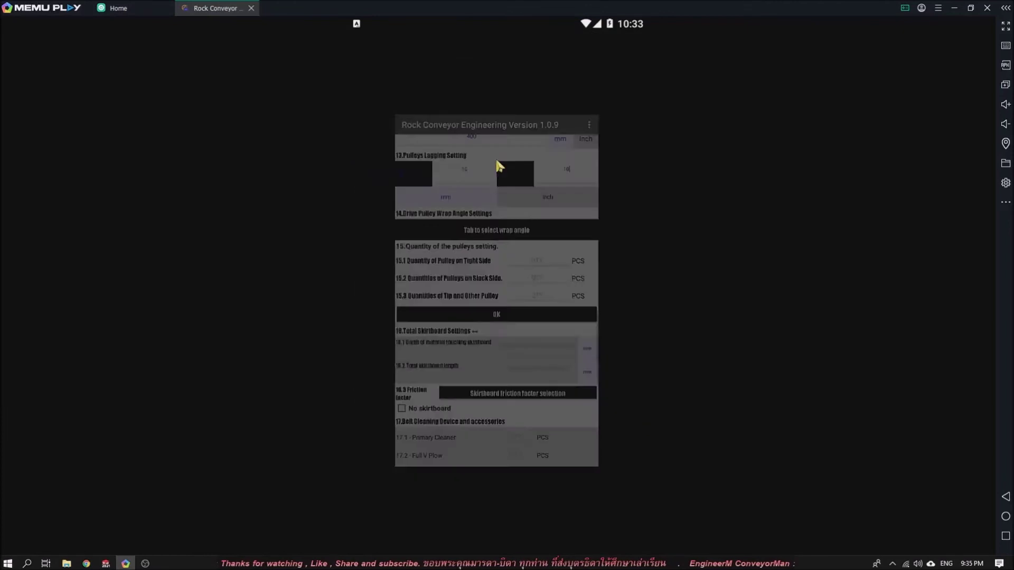
pyautogui.click(365, 109)
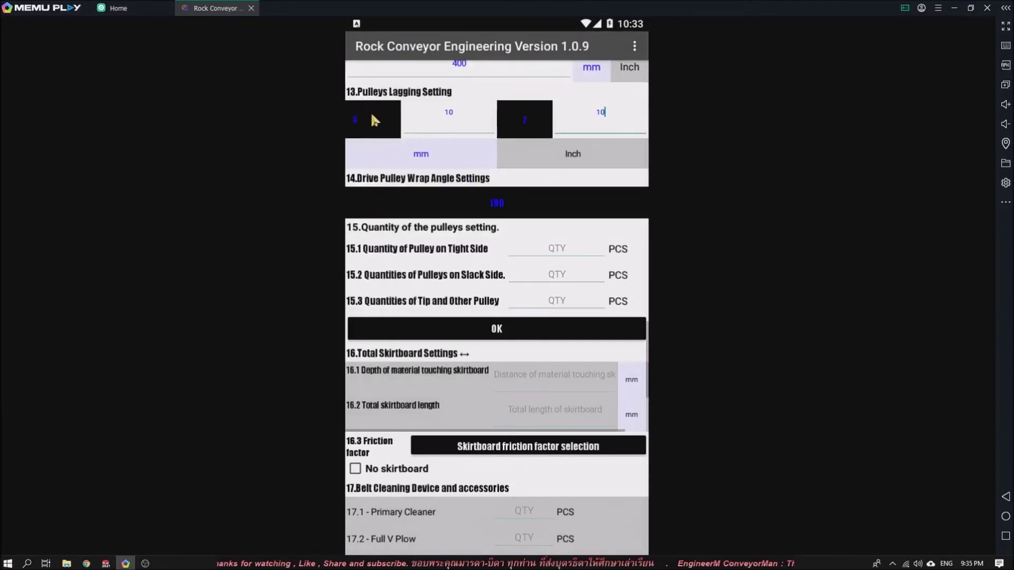
# Confirm pulley quantities 2 tight side, 3 slack side, 1 other, and tick No skirtboard.
pyautogui.click(556, 253)
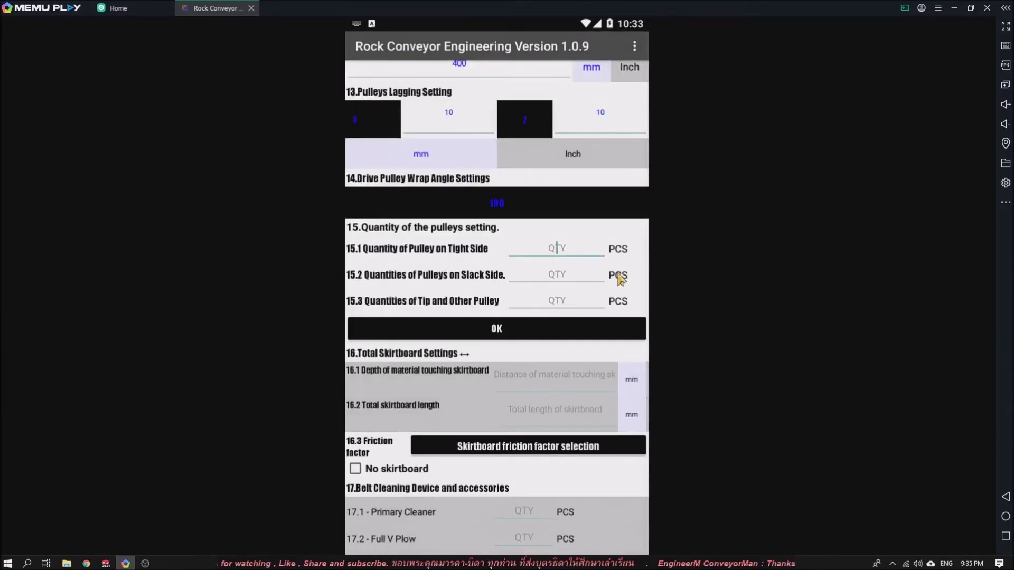
pyautogui.write('2')
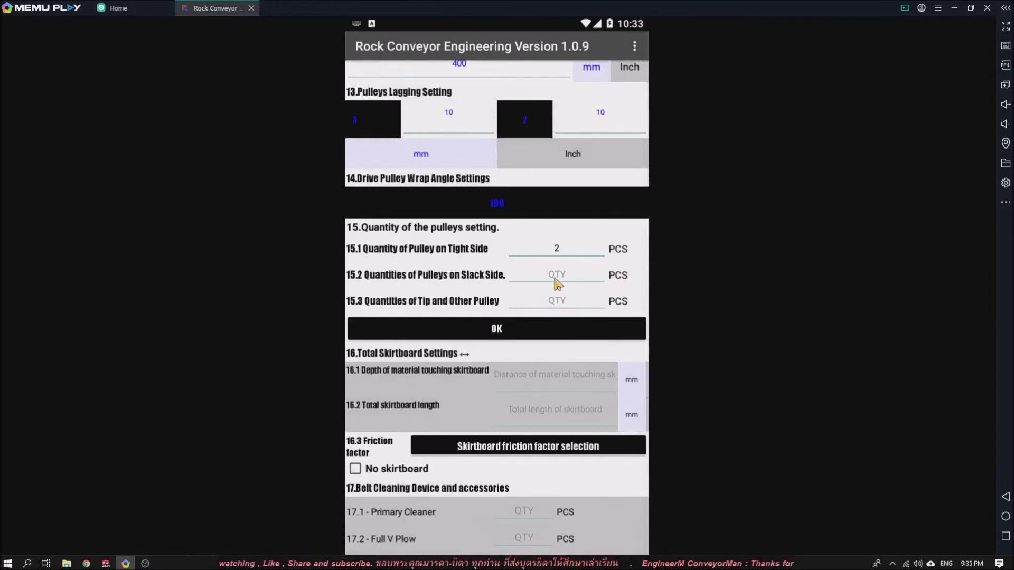
pyautogui.click(590, 283)
pyautogui.write('3')
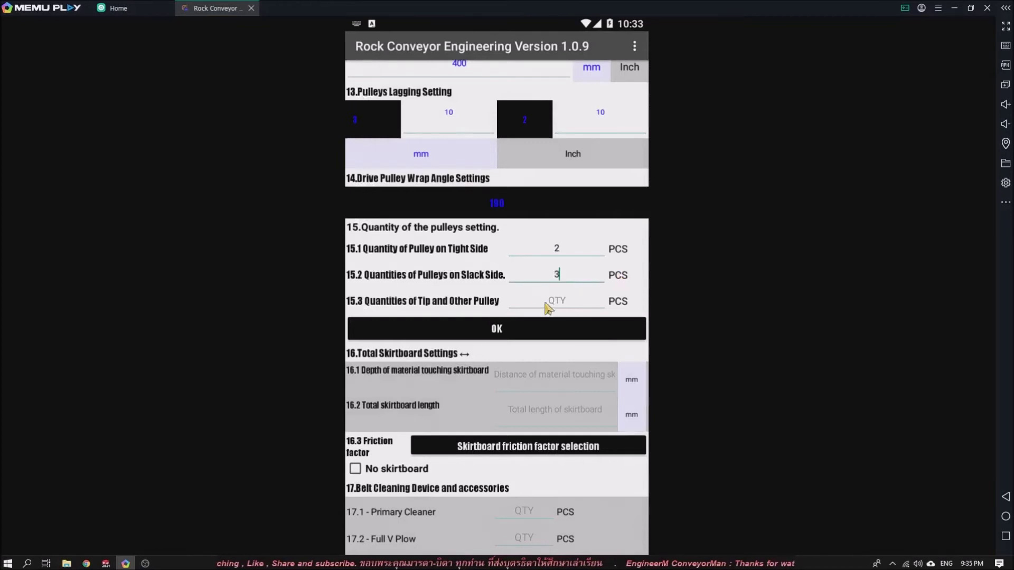
pyautogui.click(558, 305)
pyautogui.write('1')
pyautogui.click(549, 332)
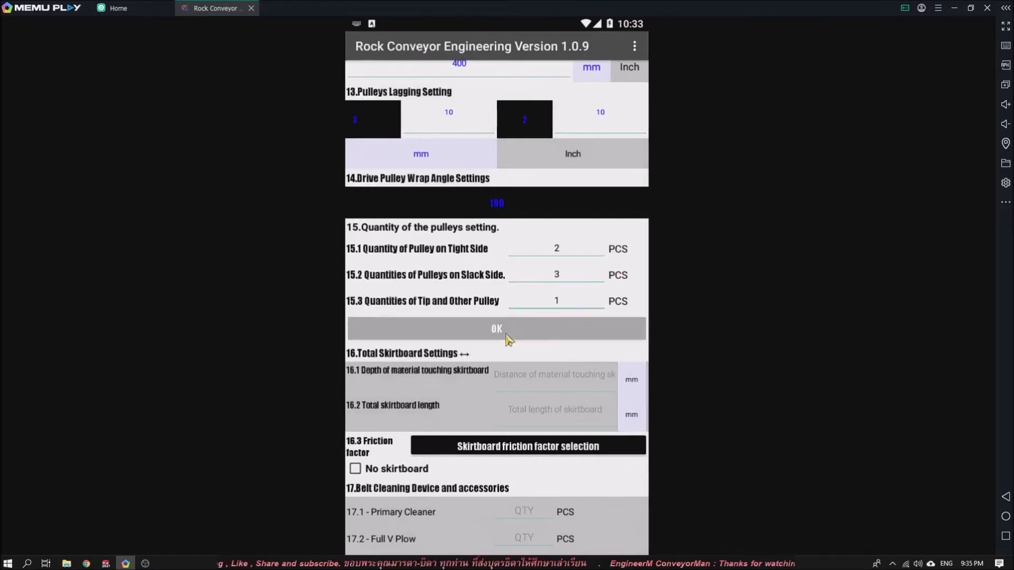
pyautogui.moveTo(613, 348); pyautogui.dragTo(599, 200)
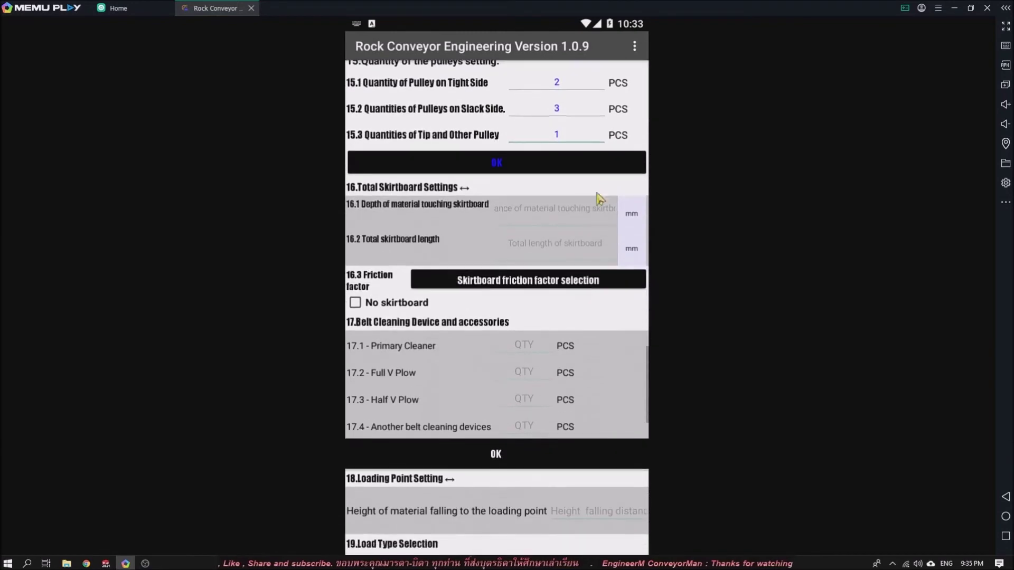
pyautogui.click(357, 306)
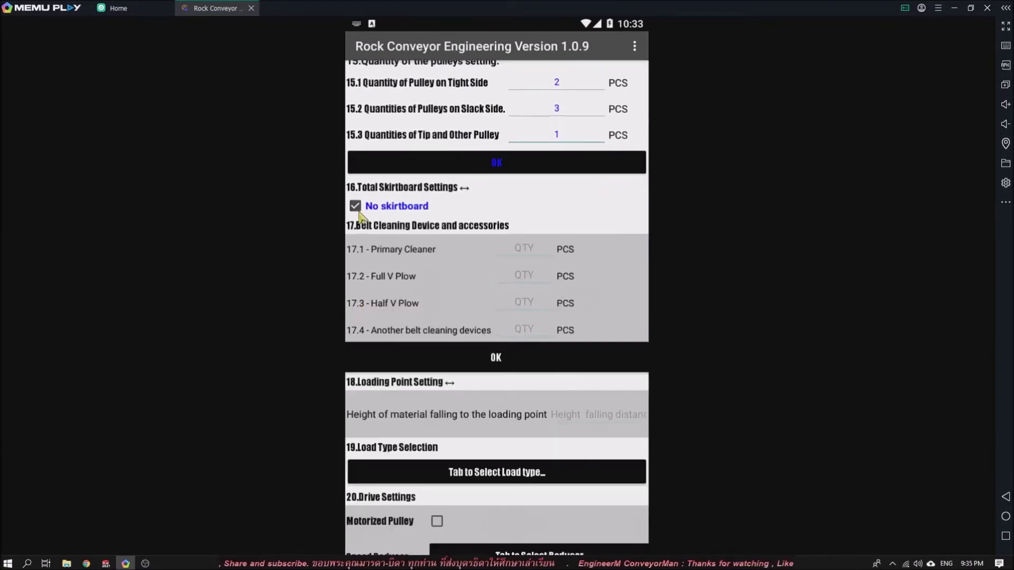
# Enter quantity 1 for Primary Cleaner and 1 for Full V Plow.
pyautogui.moveTo(559, 226); pyautogui.dragTo(560, 160)
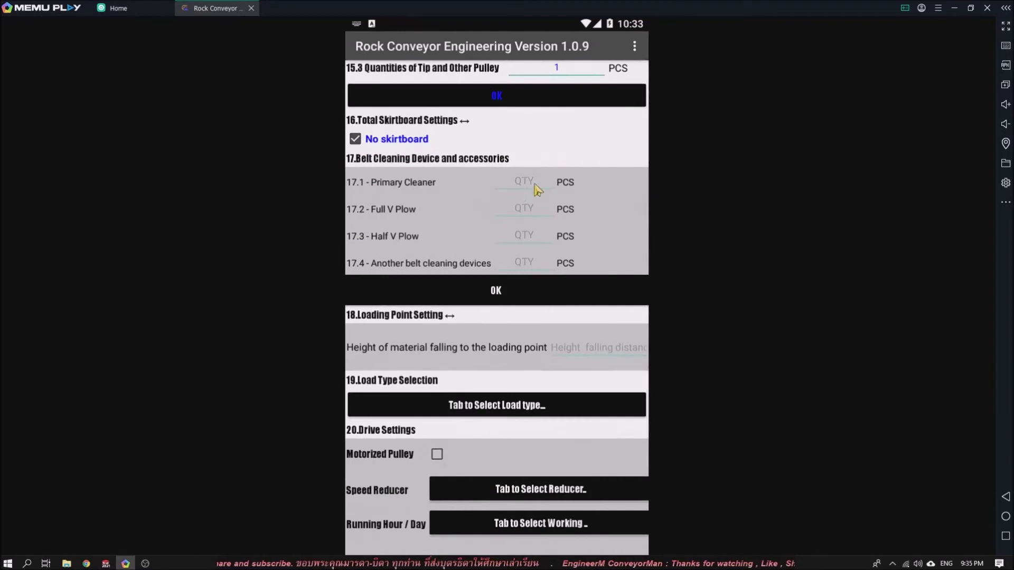
pyautogui.click(530, 185)
pyautogui.write('0')
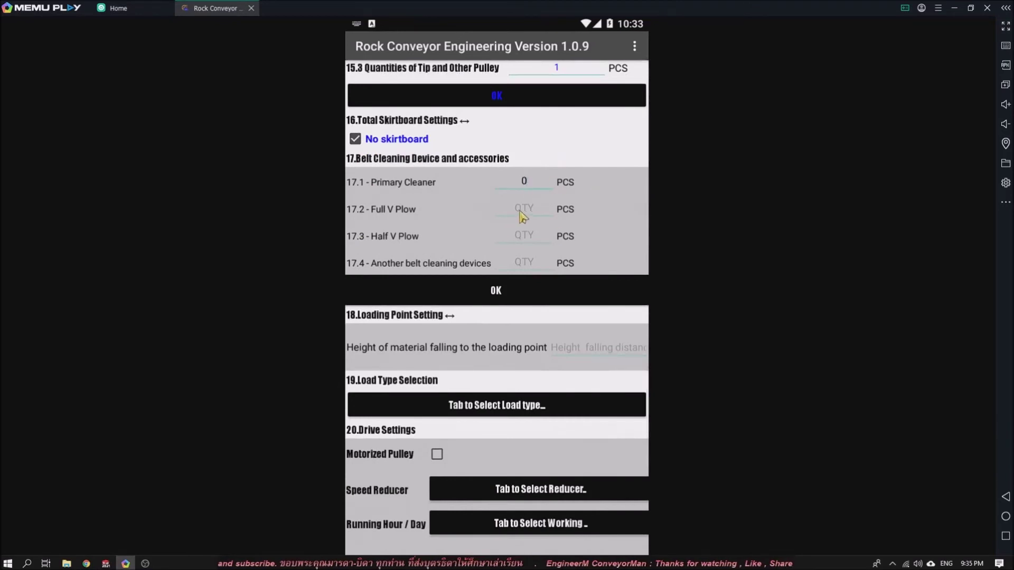
pyautogui.press('BackSpace')
pyautogui.write('1')
pyautogui.click(525, 212)
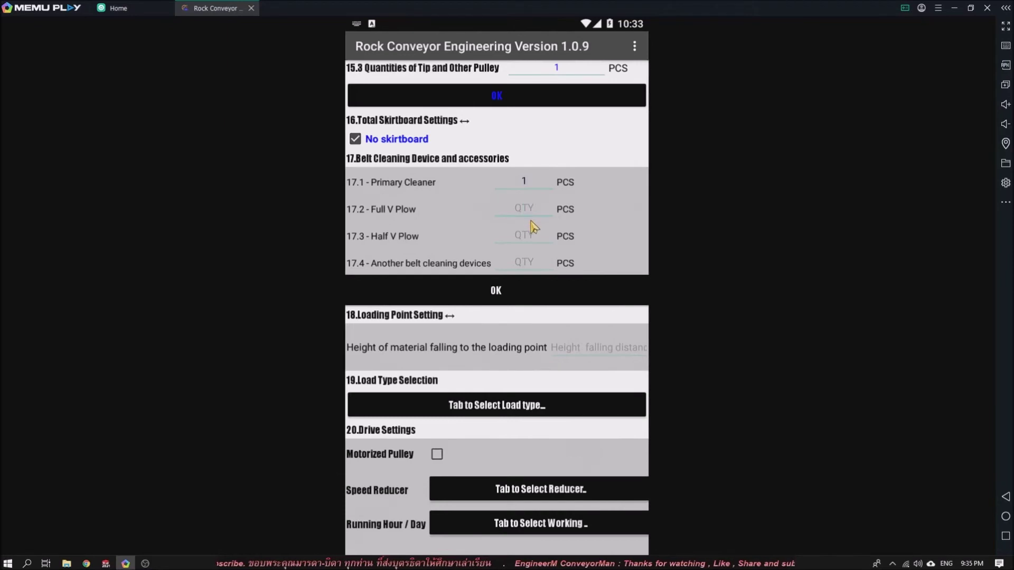
pyautogui.write('1')
# Set Half V Plow to 0 and other cleaning devices to 1, then confirm the quantities.
pyautogui.click(533, 240)
pyautogui.write('0')
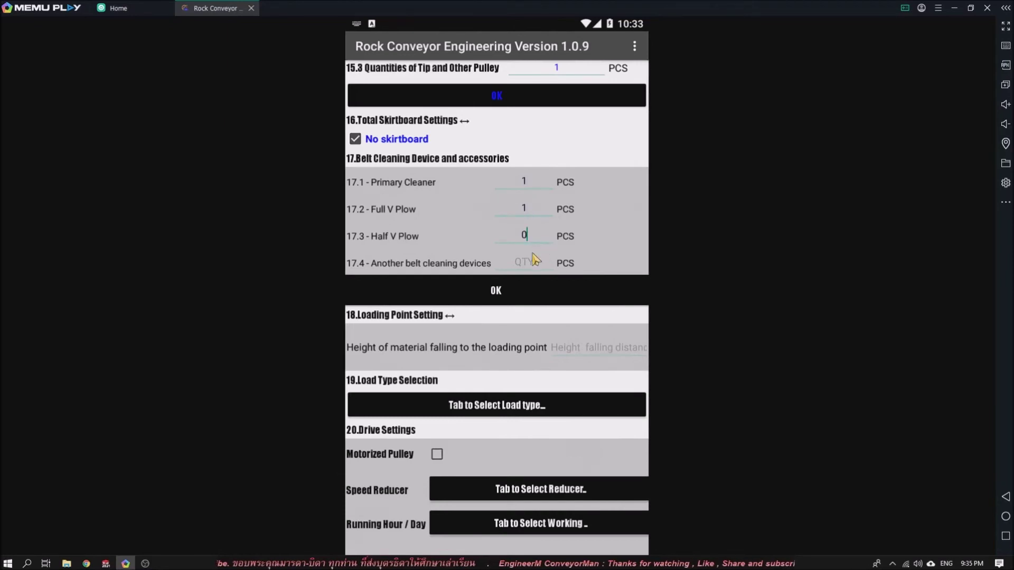
pyautogui.click(531, 264)
pyautogui.write('0')
pyautogui.click(525, 264)
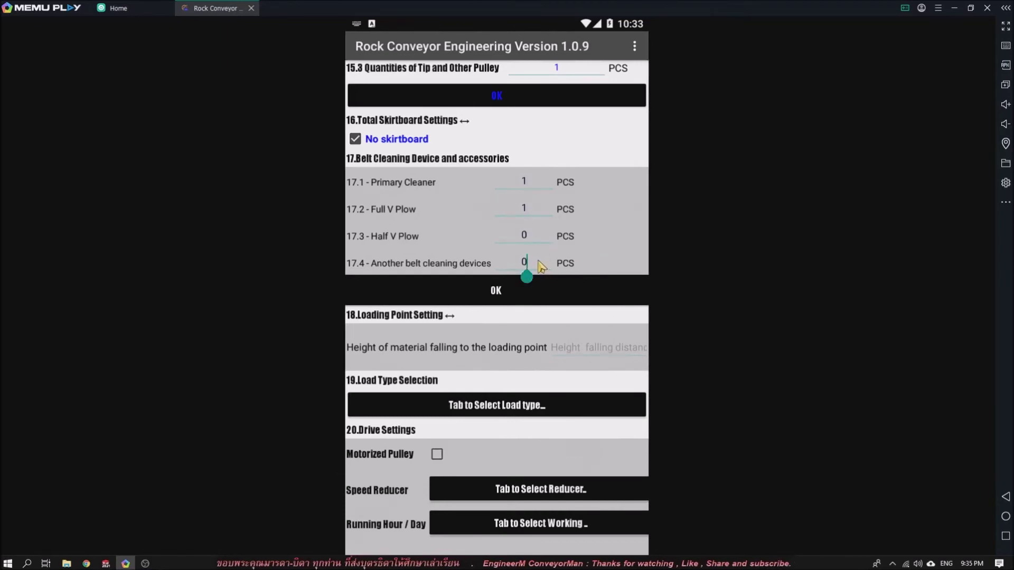
pyautogui.press('BackSpace')
pyautogui.write('1')
pyautogui.moveTo(631, 262); pyautogui.dragTo(630, 180)
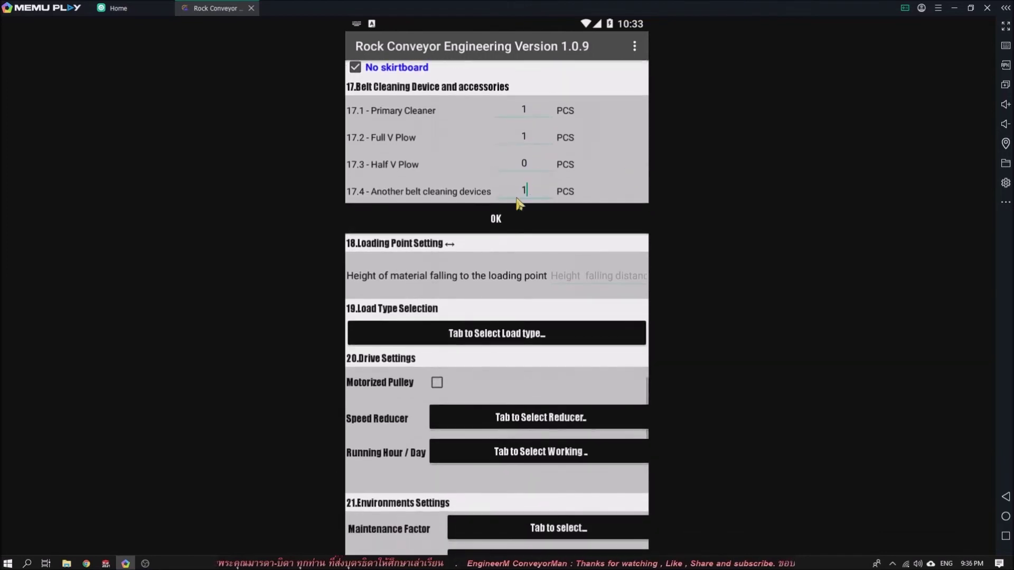
pyautogui.click(495, 217)
# Set the loading-point falling height to 0.5 m and the load type to Uniform.
pyautogui.moveTo(495, 219); pyautogui.dragTo(561, 177)
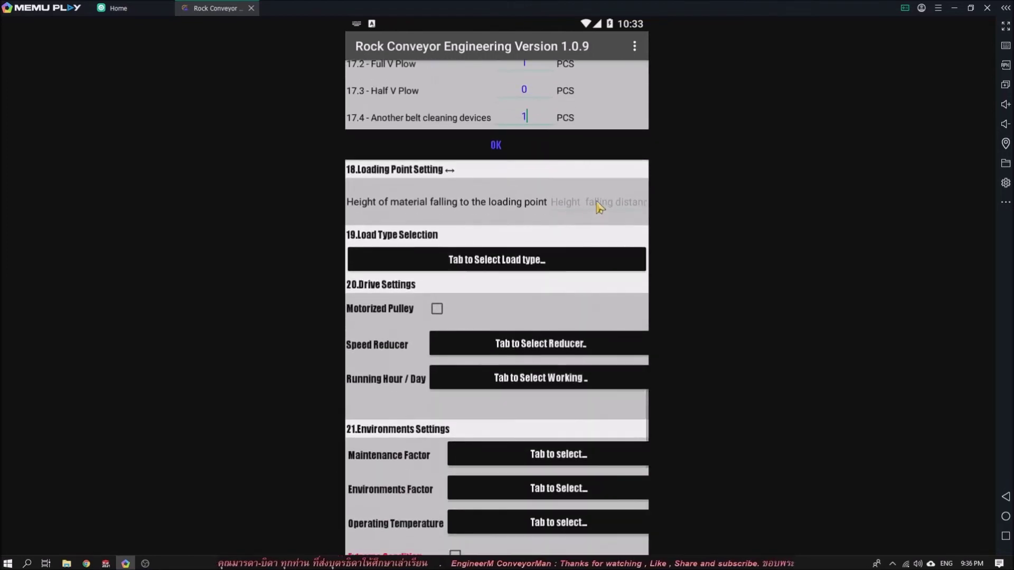
pyautogui.moveTo(597, 206); pyautogui.dragTo(526, 211)
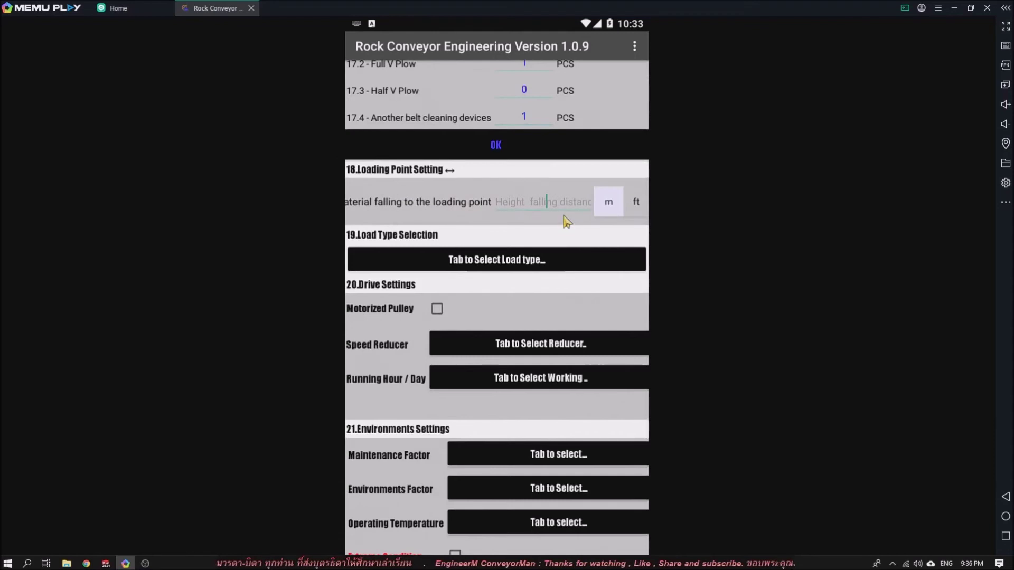
pyautogui.write('0.5')
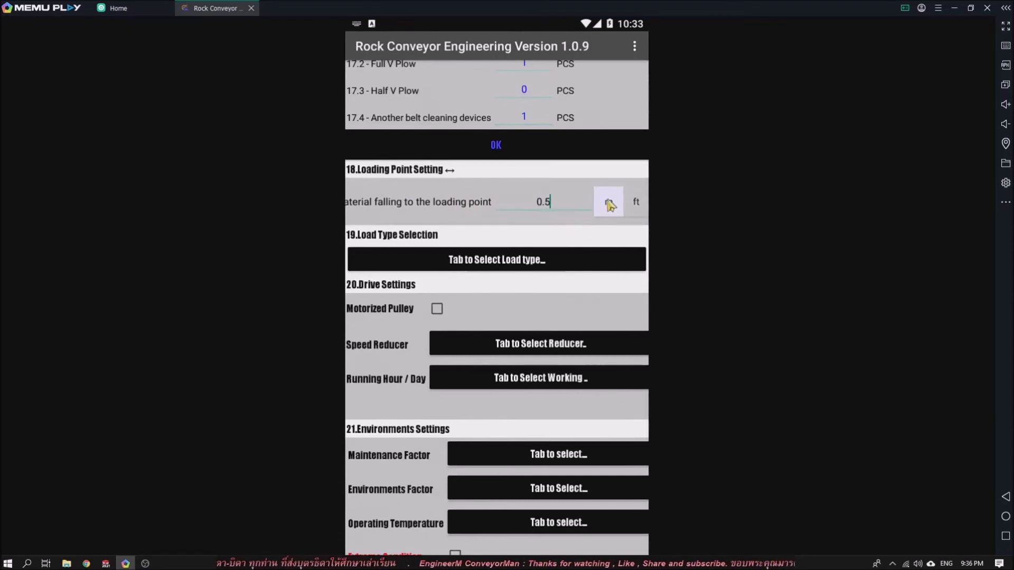
pyautogui.click(609, 202)
pyautogui.moveTo(543, 228); pyautogui.dragTo(545, 157)
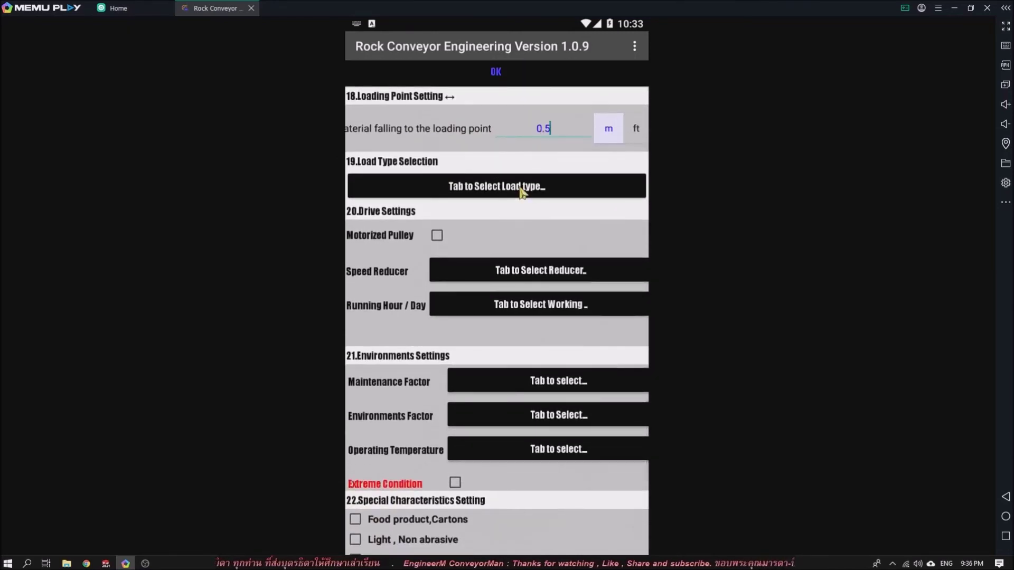
pyautogui.click(523, 192)
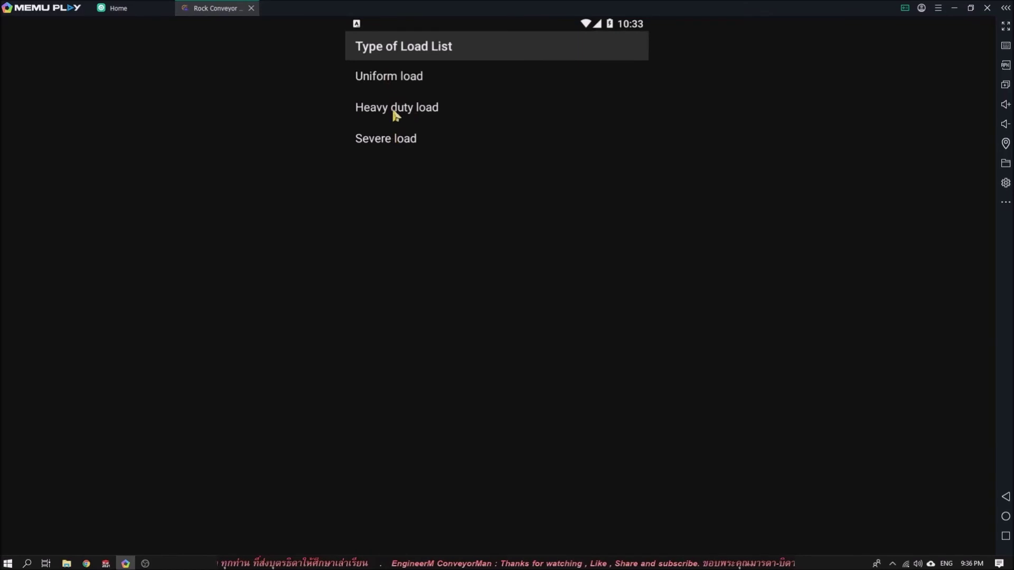
pyautogui.click(395, 78)
# Choose the helical/herringbone gear reducer (fourth type) and 3 to 10 Hour/Day running time.
pyautogui.moveTo(552, 212); pyautogui.dragTo(553, 153)
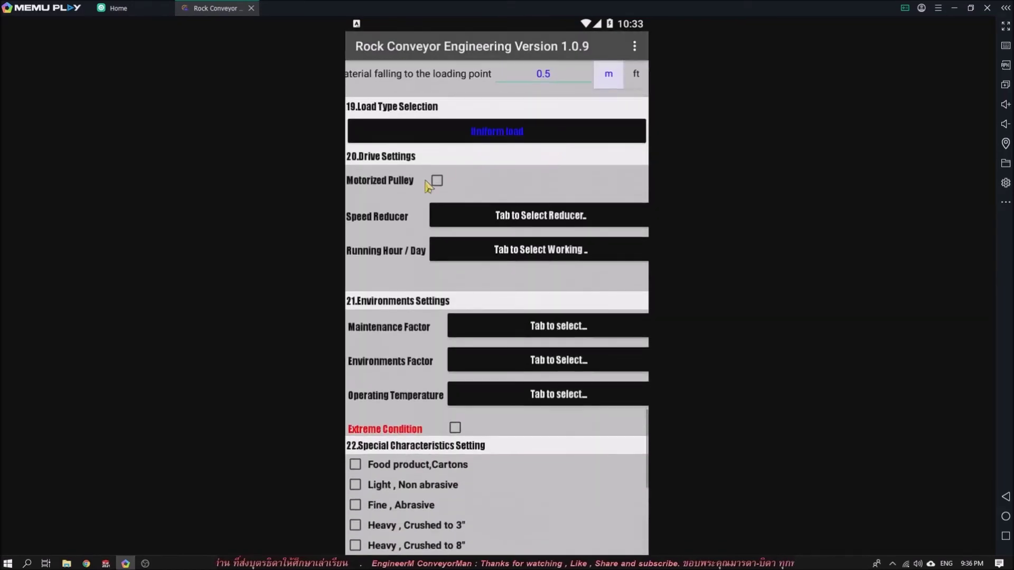
pyautogui.click(507, 217)
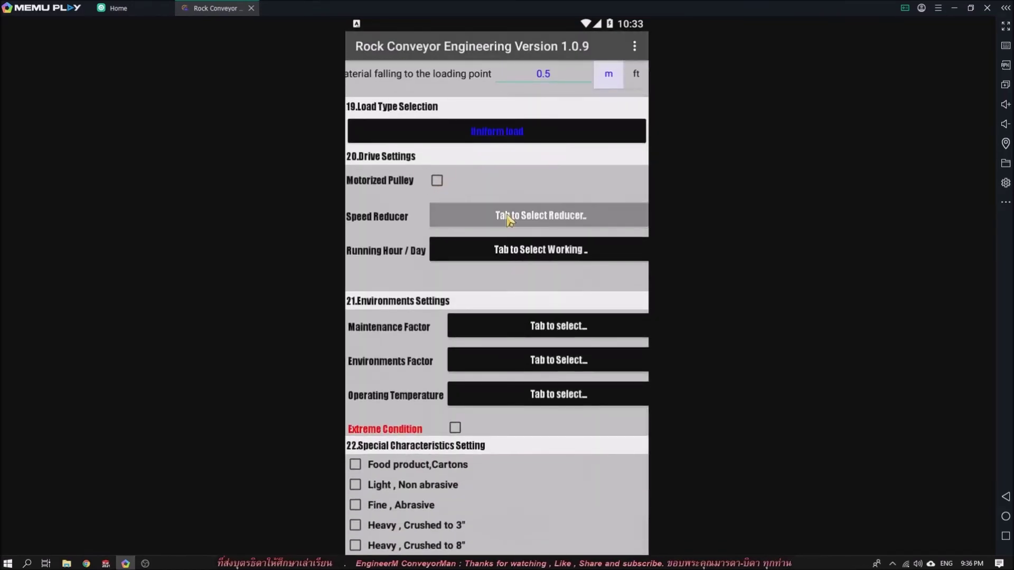
pyautogui.click(408, 170)
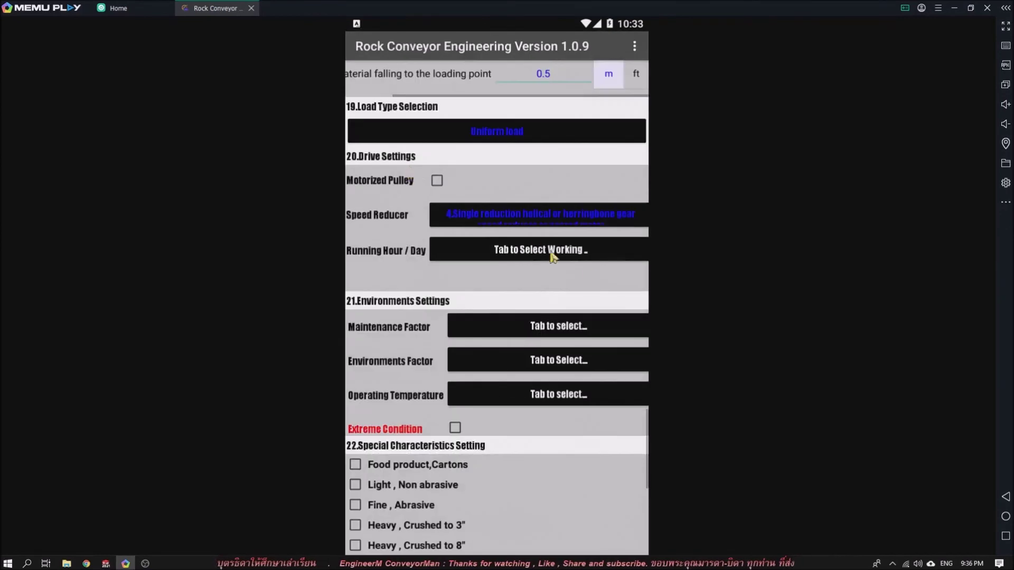
pyautogui.moveTo(550, 254); pyautogui.dragTo(543, 233)
pyautogui.click(553, 203)
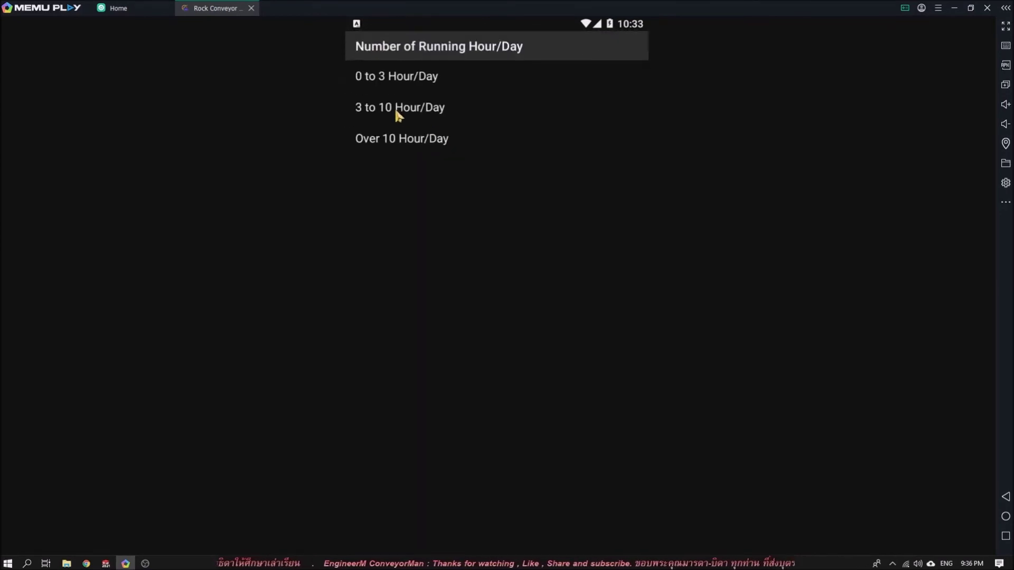
pyautogui.click(396, 111)
pyautogui.moveTo(552, 227); pyautogui.dragTo(549, 134)
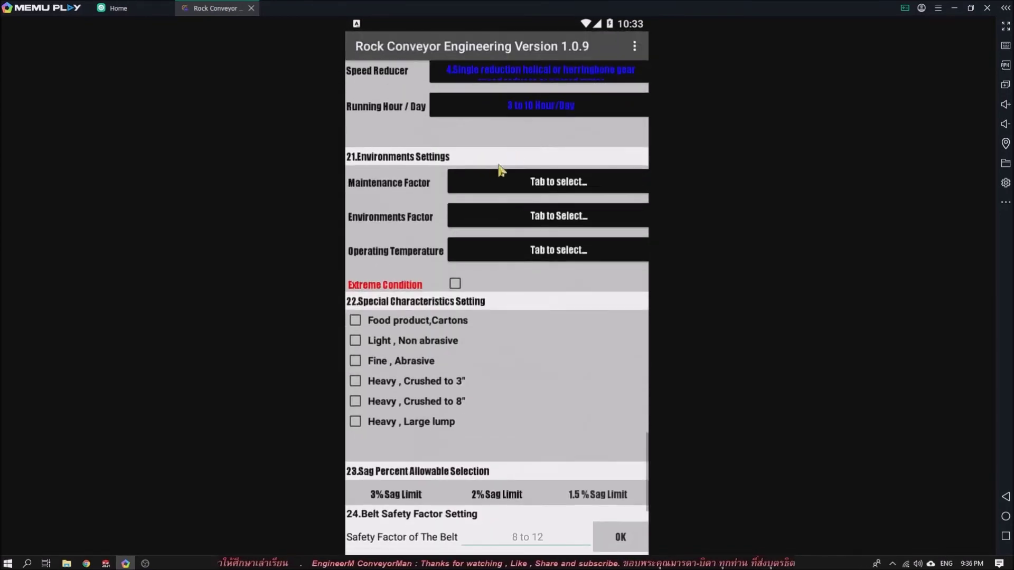
# In section 21 pick Fair maintenance, Clean-Dry environment and 0 to 130°F operating temperature.
pyautogui.click(549, 191)
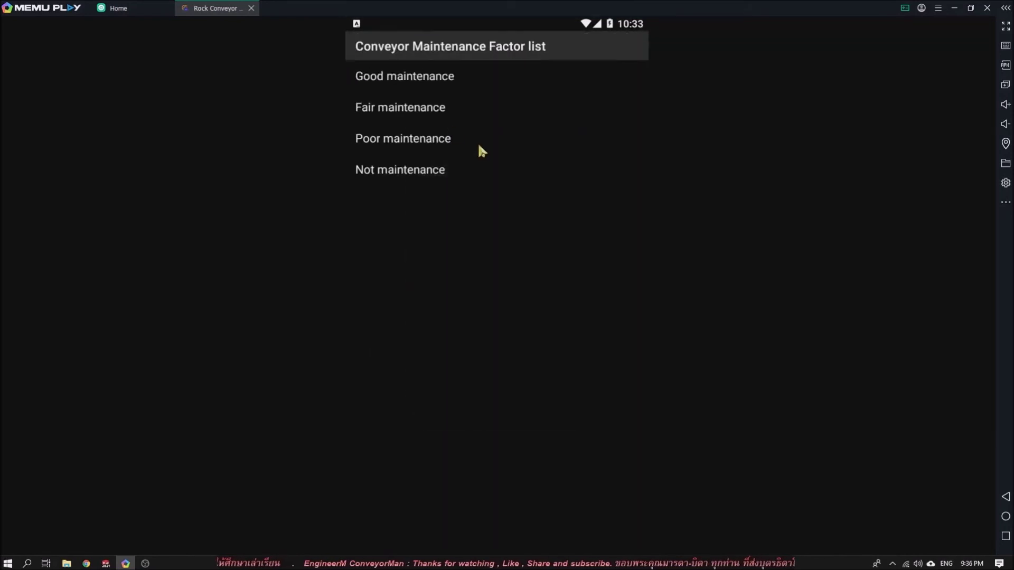
pyautogui.click(407, 109)
pyautogui.click(551, 215)
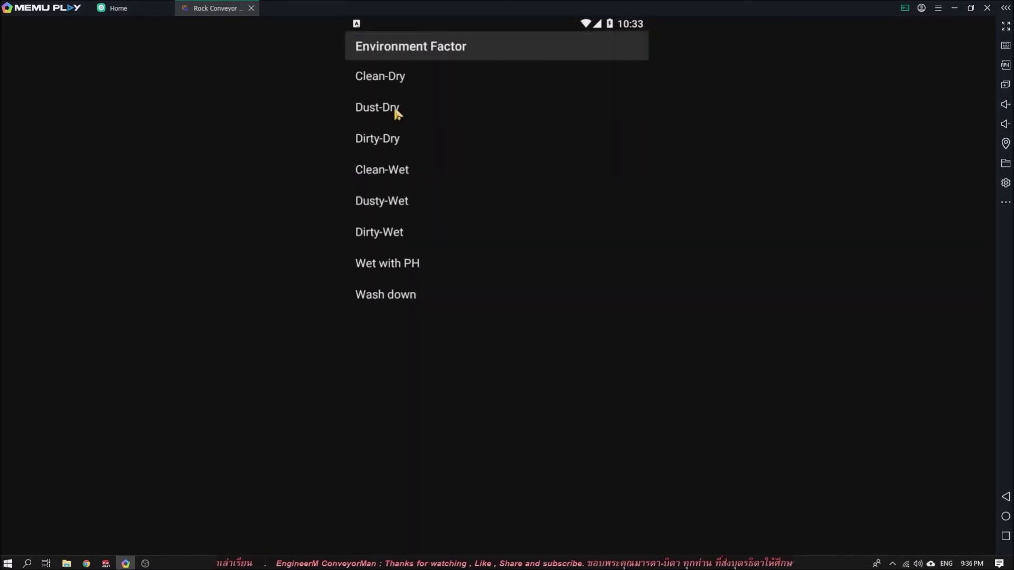
pyautogui.click(378, 79)
pyautogui.click(553, 253)
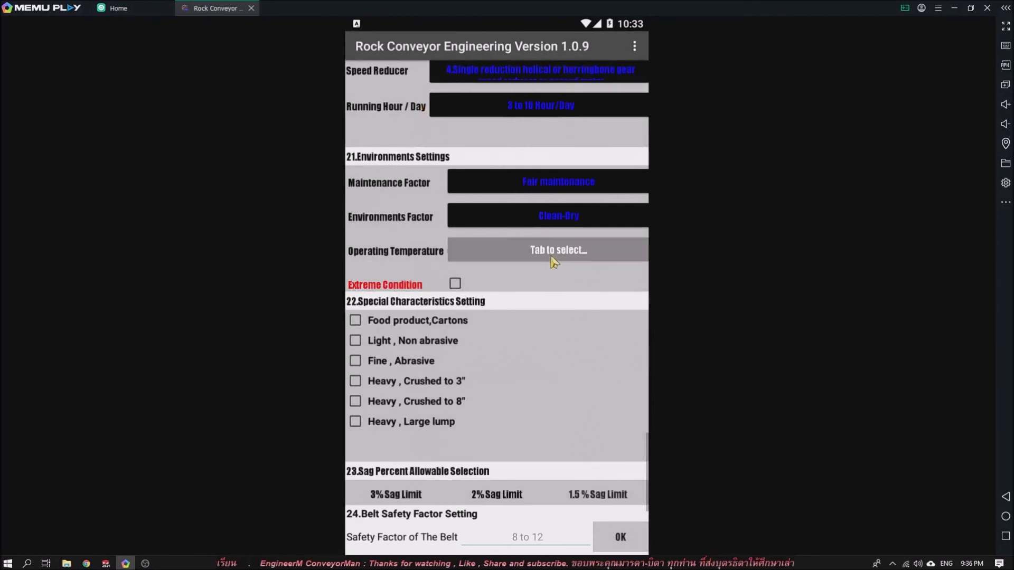
pyautogui.click(388, 80)
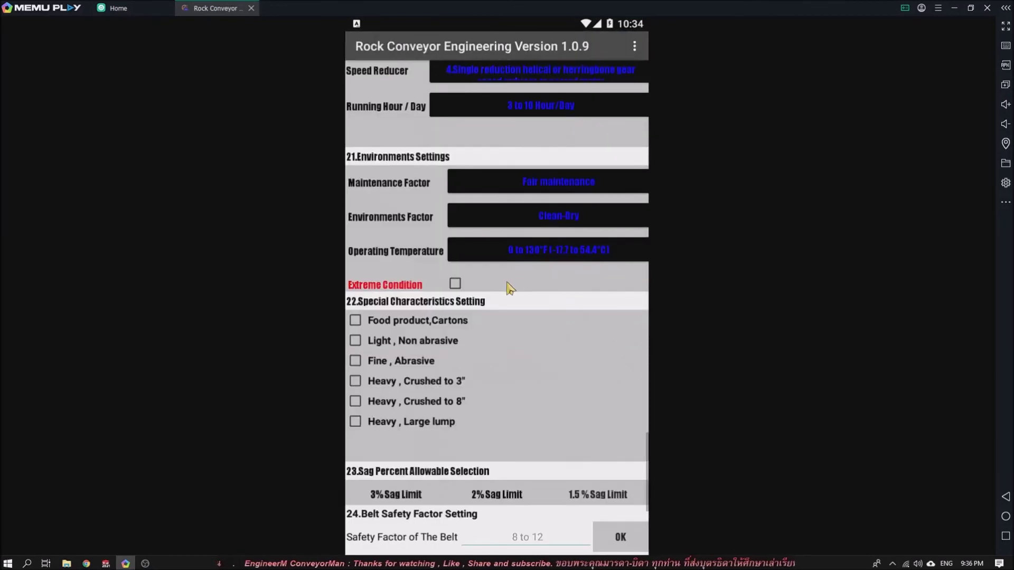
pyautogui.moveTo(509, 287); pyautogui.dragTo(515, 158)
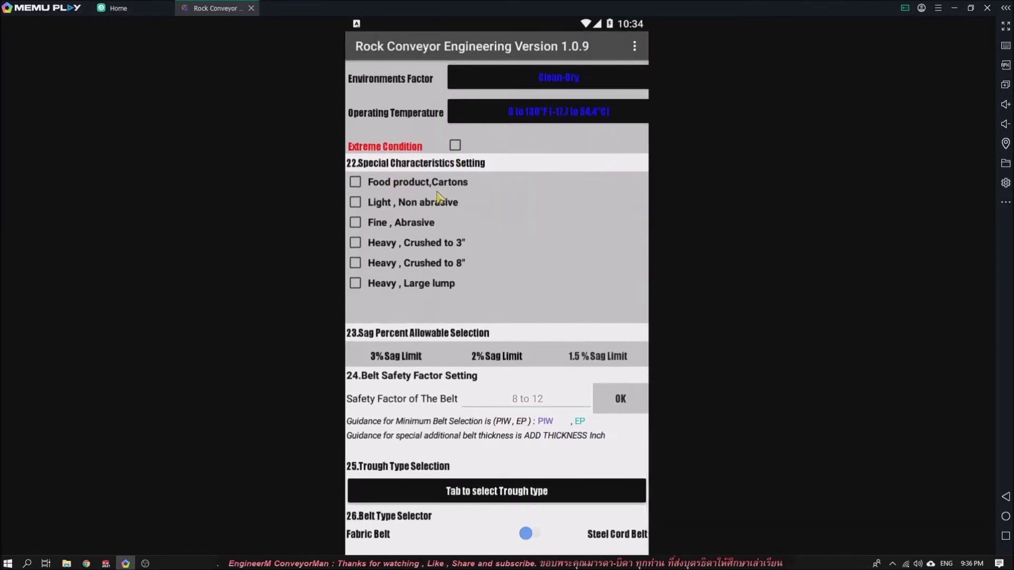
# Mark material Light, Non abrasive, choose 2% sag limit, belt safety factor 9, and list trough types.
pyautogui.click(355, 203)
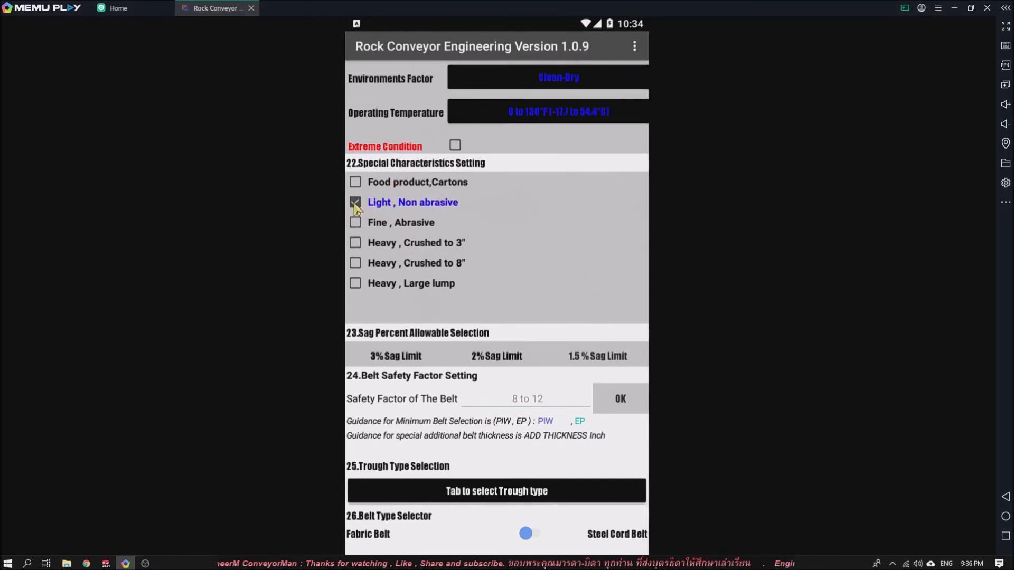
pyautogui.moveTo(542, 264); pyautogui.dragTo(531, 142)
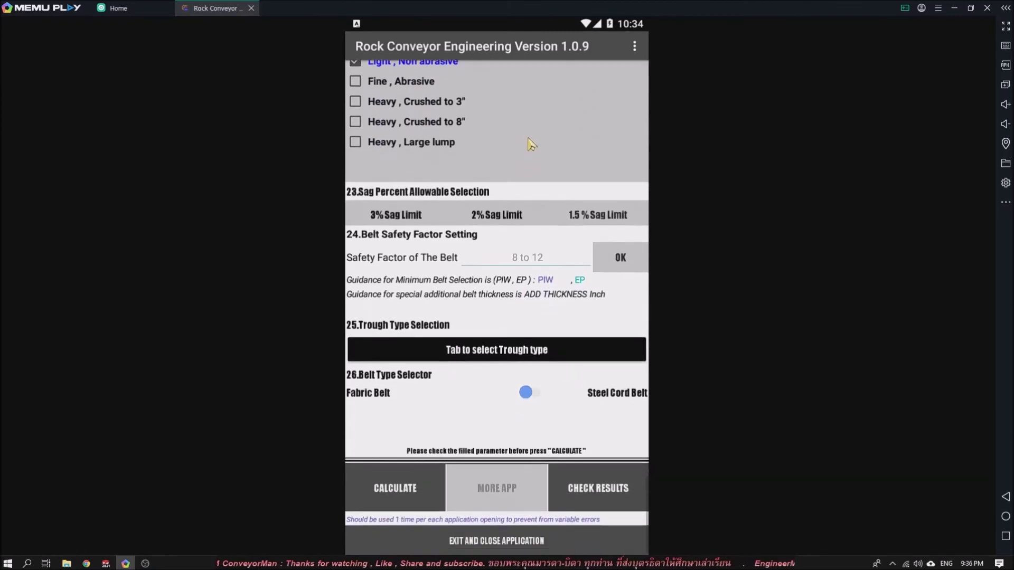
pyautogui.click(507, 221)
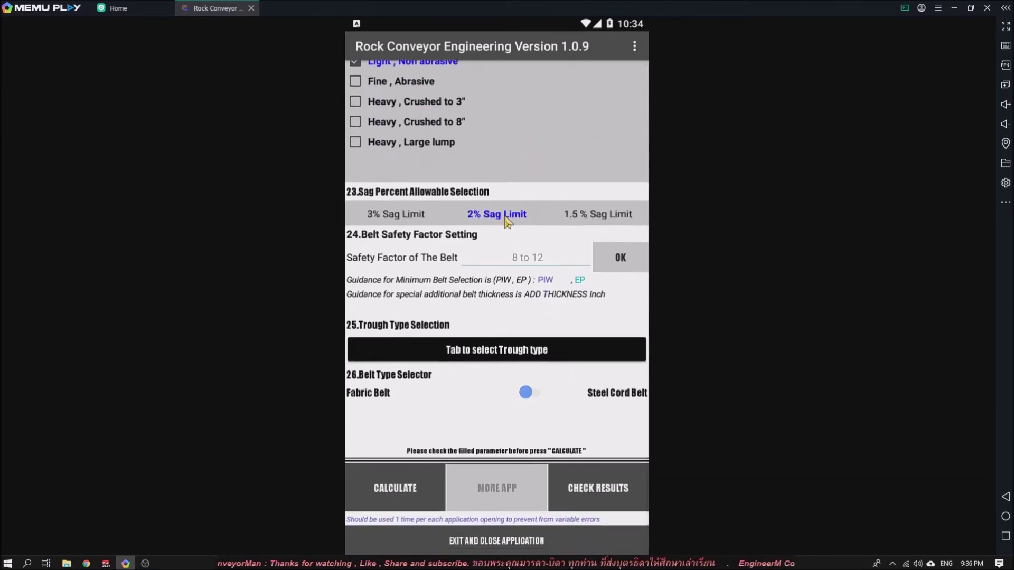
pyautogui.click(524, 259)
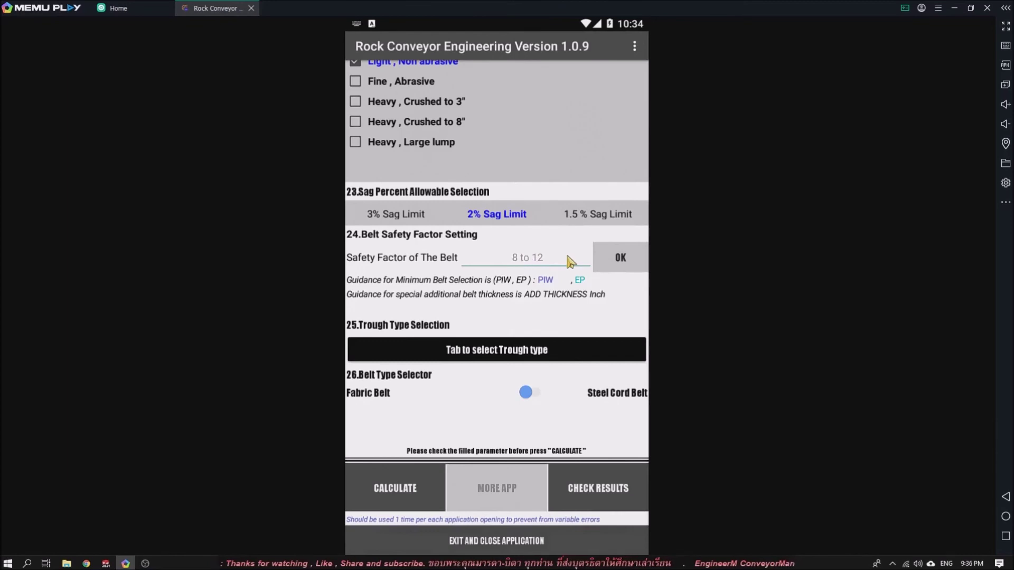
pyautogui.write('9')
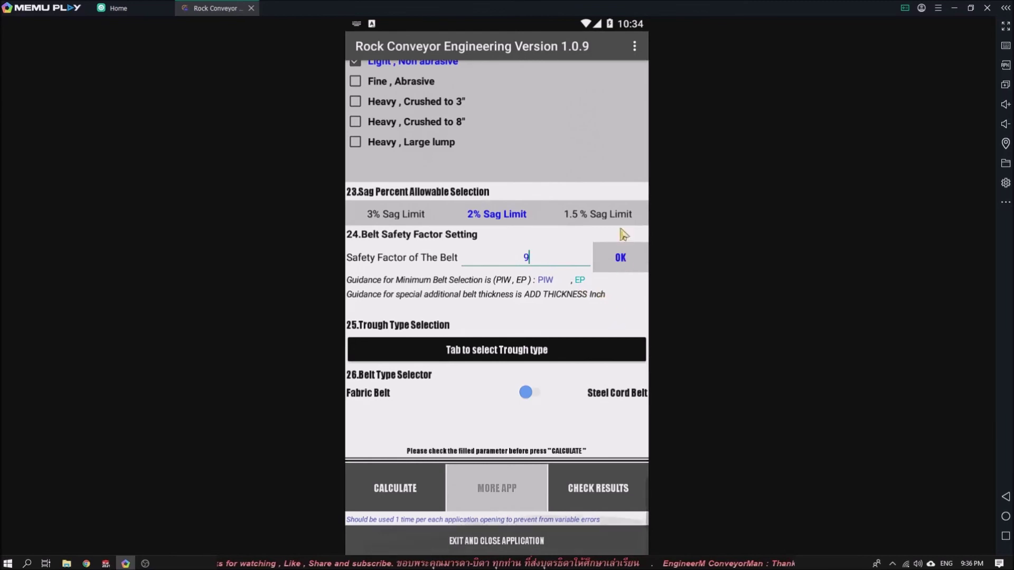
pyautogui.click(527, 344)
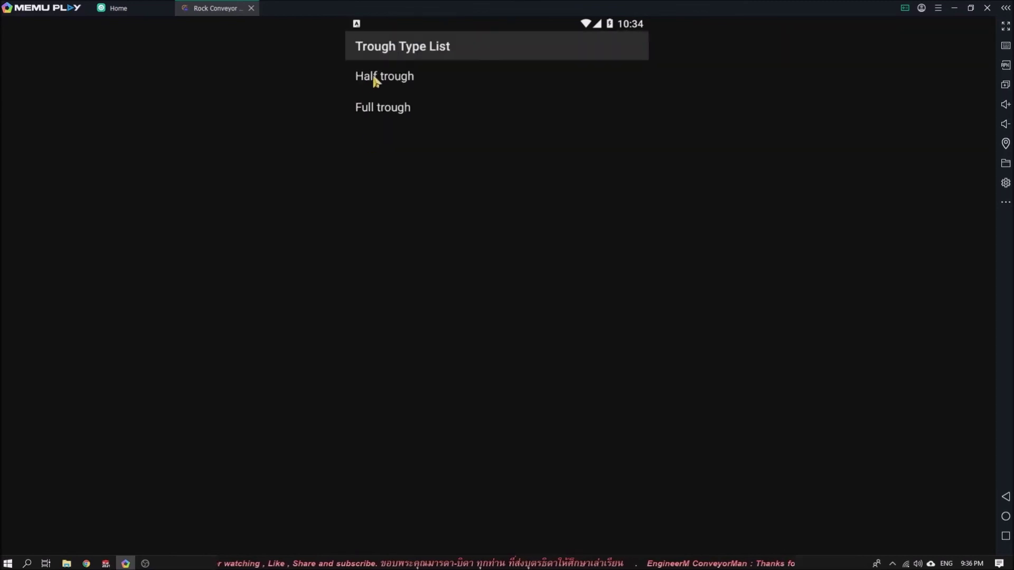